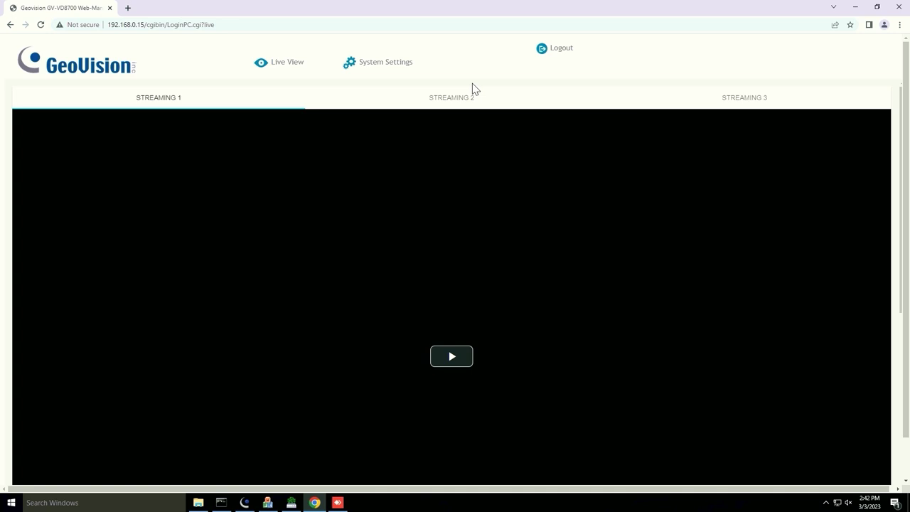
- Leave the GV-VD8700 live view for the System Settings page, which opens on Video Settings
click(401, 64)
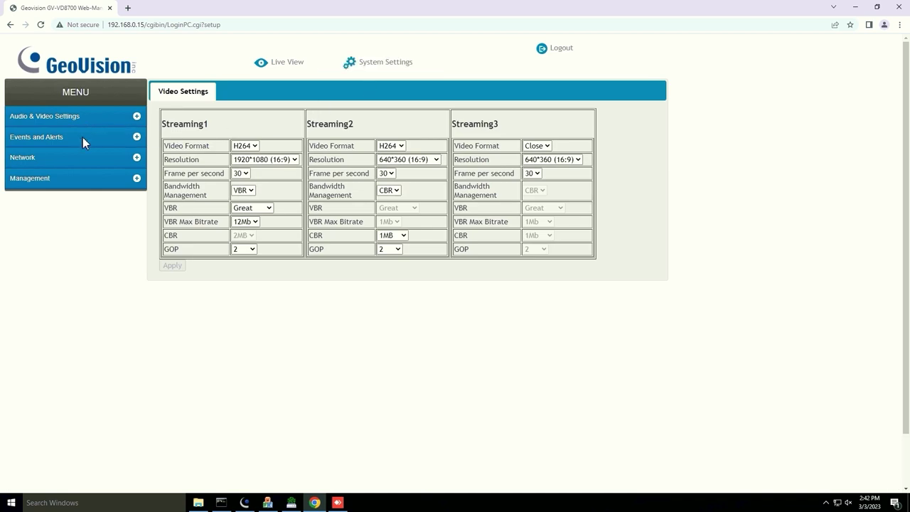
- Open an empty Add new record form under Events and Alerts > Face Recognition > Management
click(83, 137)
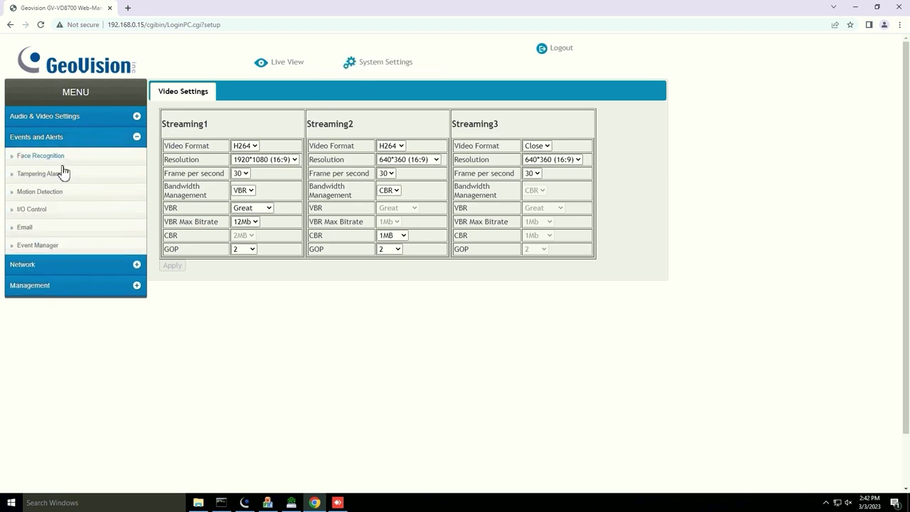
click(60, 163)
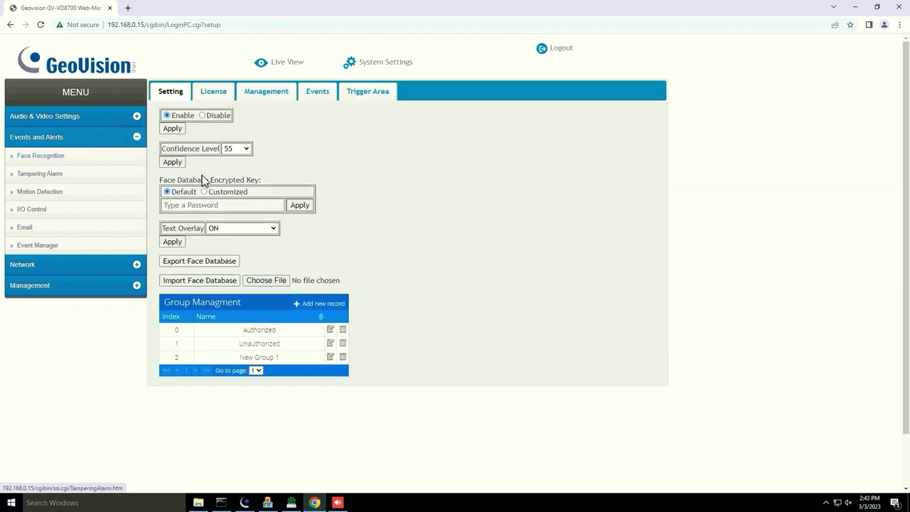
click(280, 98)
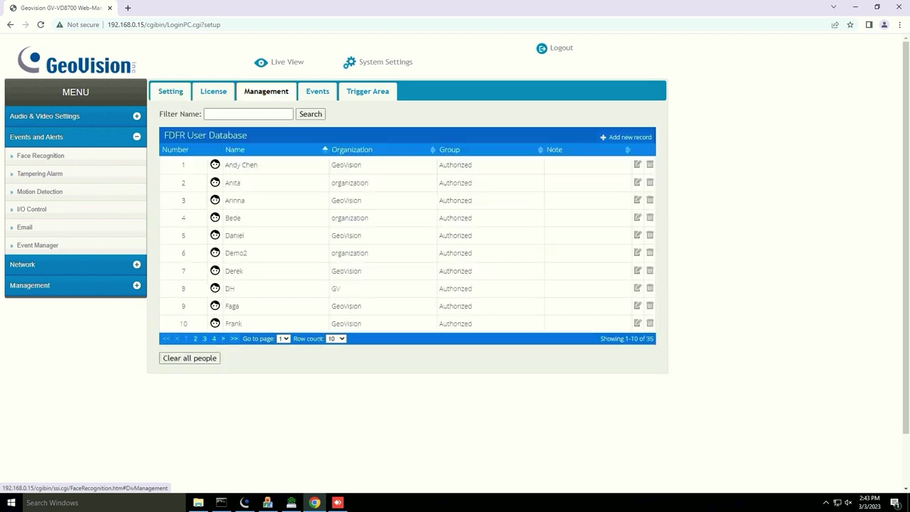
click(629, 138)
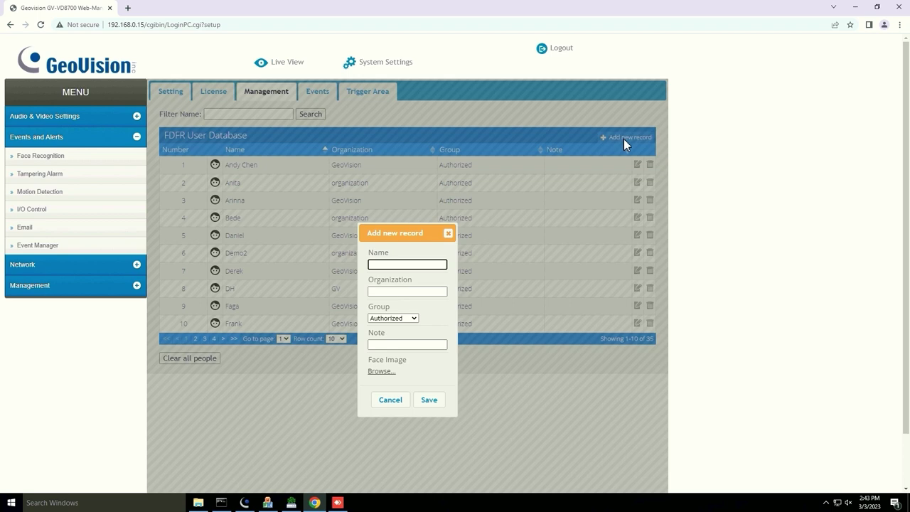
- Fill in the person's name, organization Geovision, group Authorized, and the Test face photo
text(Sean)
key(Tab)
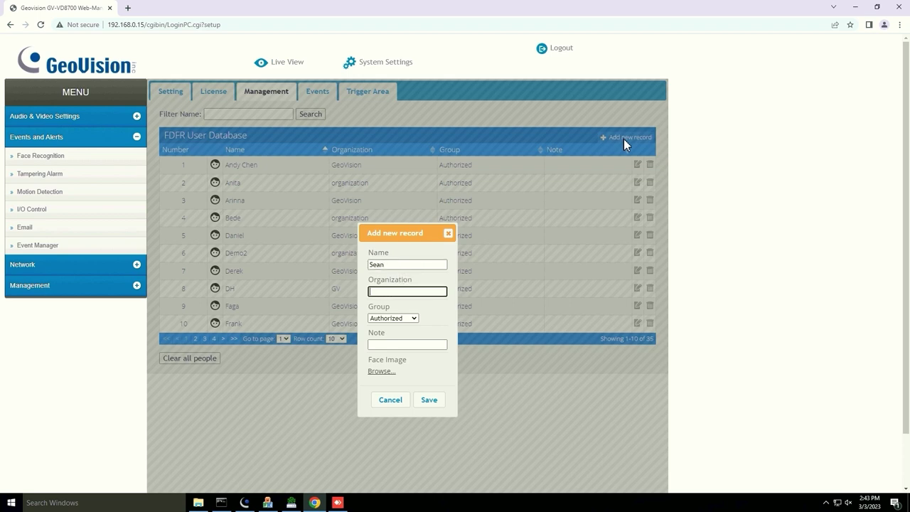
text(Geovision)
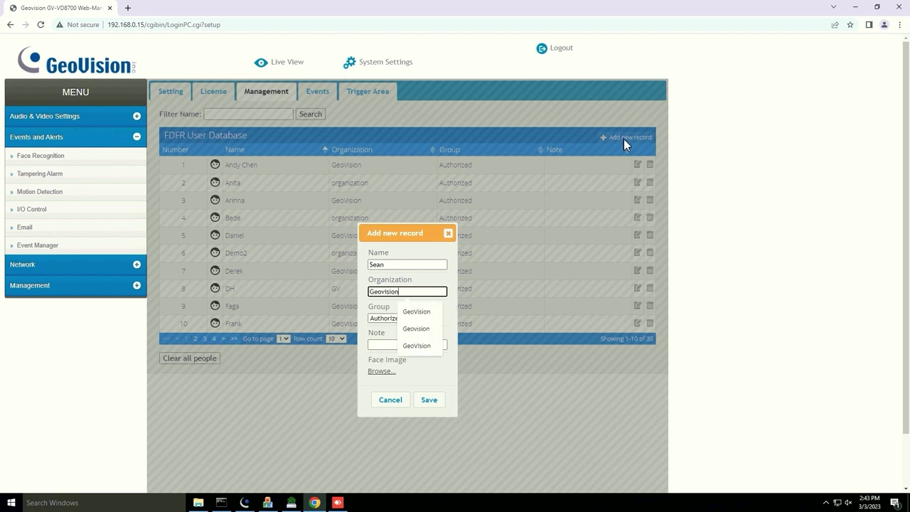
key(Tab)
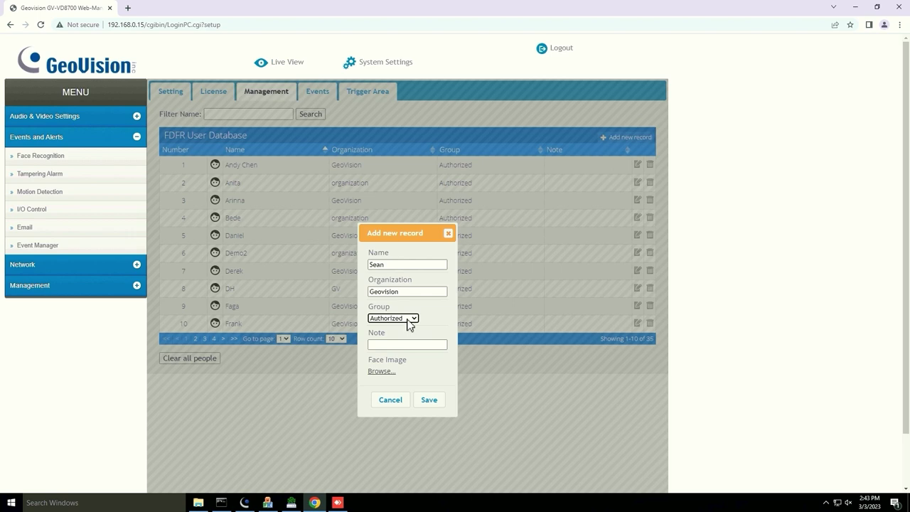
click(409, 319)
click(393, 329)
click(388, 372)
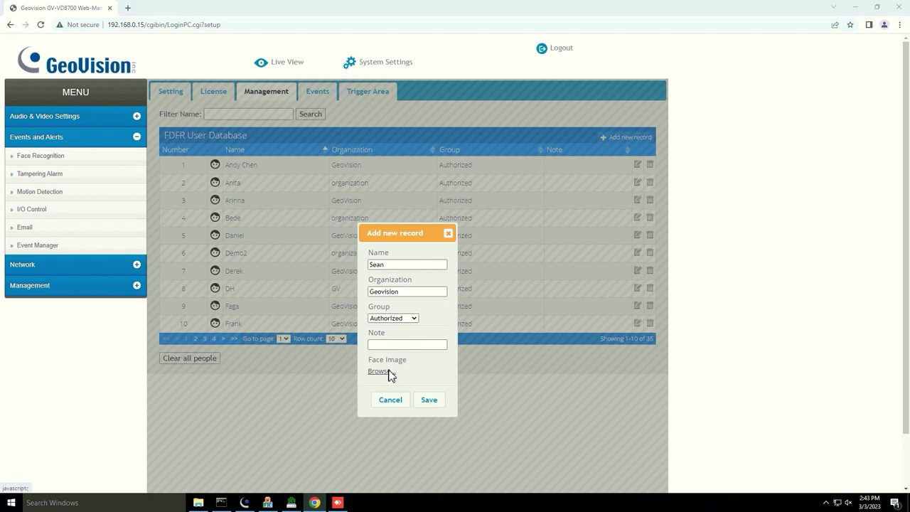
double_click(301, 185)
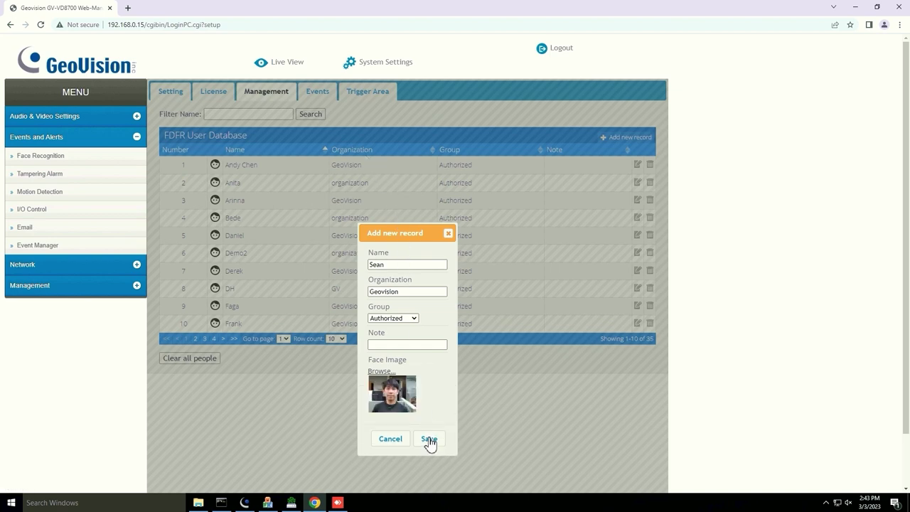
- Save the record, accept the duplicate-name warning, and show records 21-30
click(428, 440)
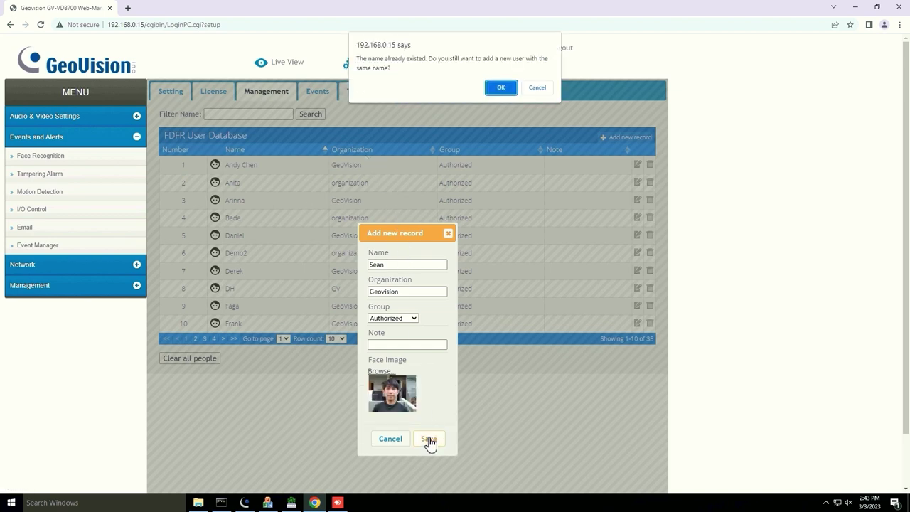
click(501, 88)
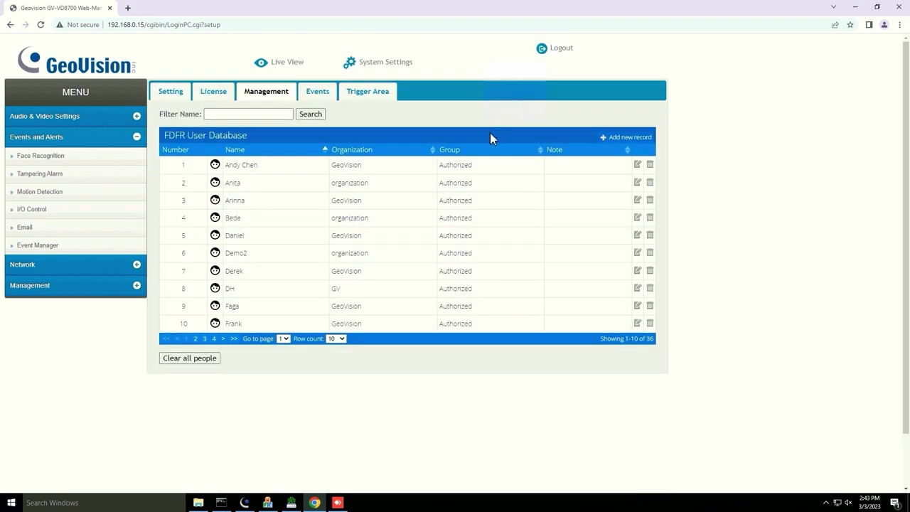
click(205, 340)
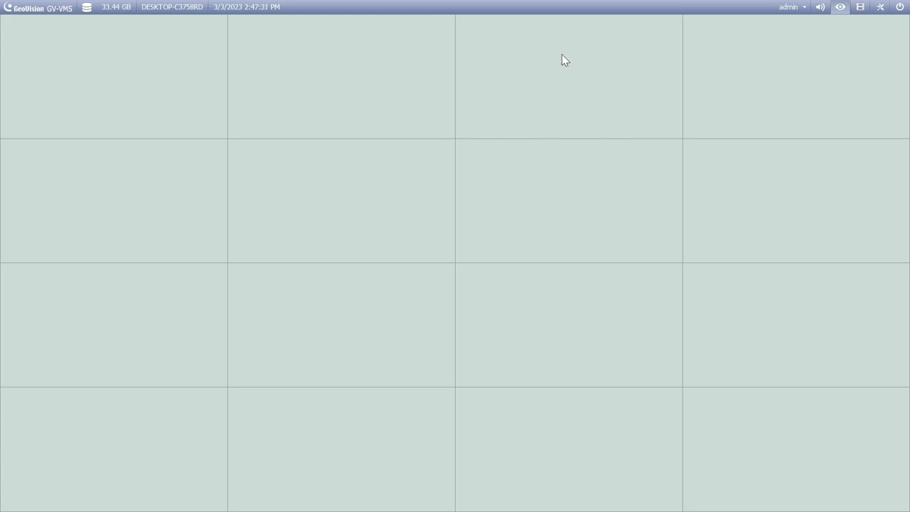
- Open GV-Face Manager from the VMS toolbar's Configure menu
click(881, 7)
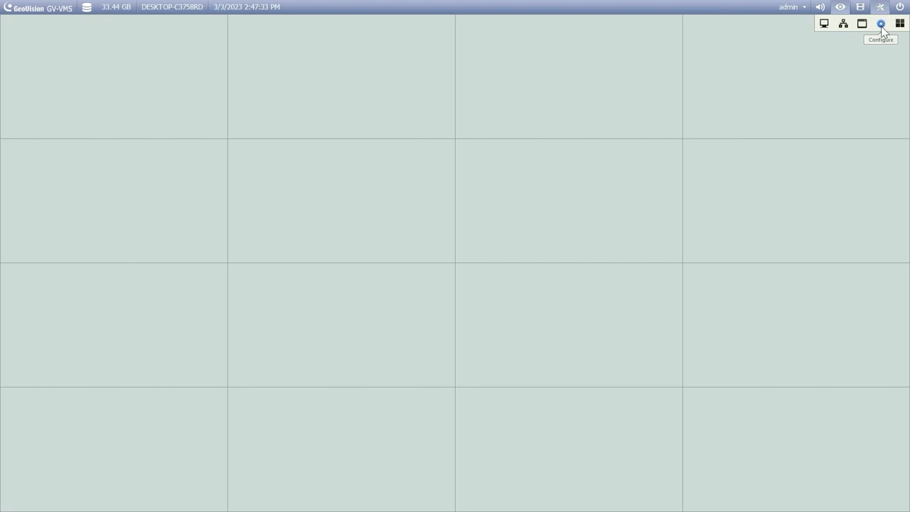
click(882, 25)
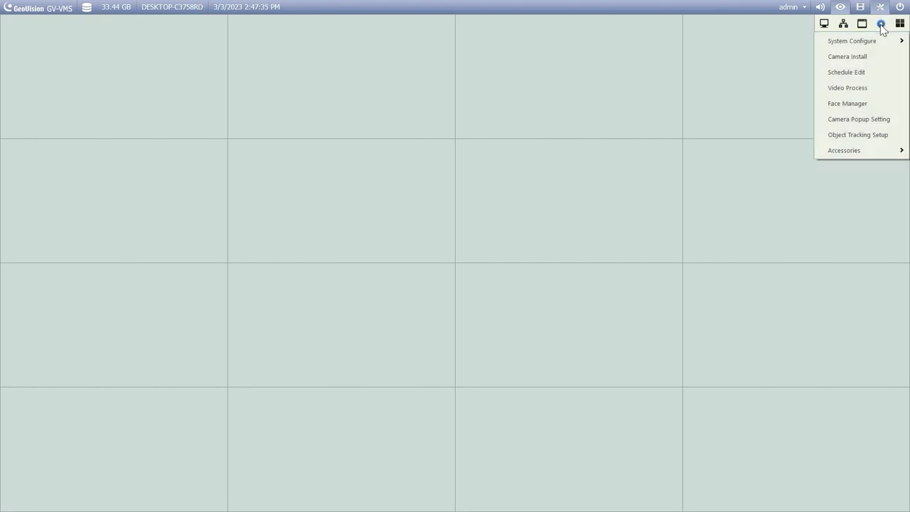
click(853, 108)
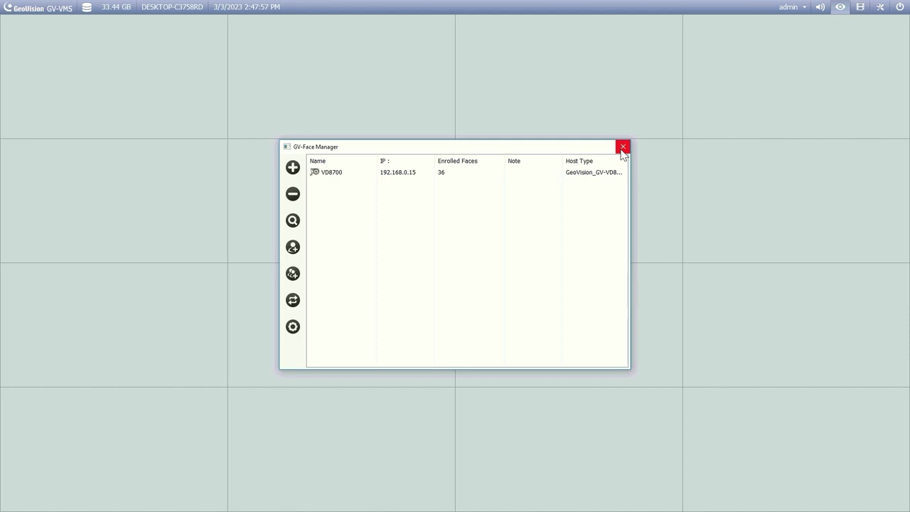
- Review the VD8700's Face Enrollment list, then close it and GV-Face Manager
click(492, 176)
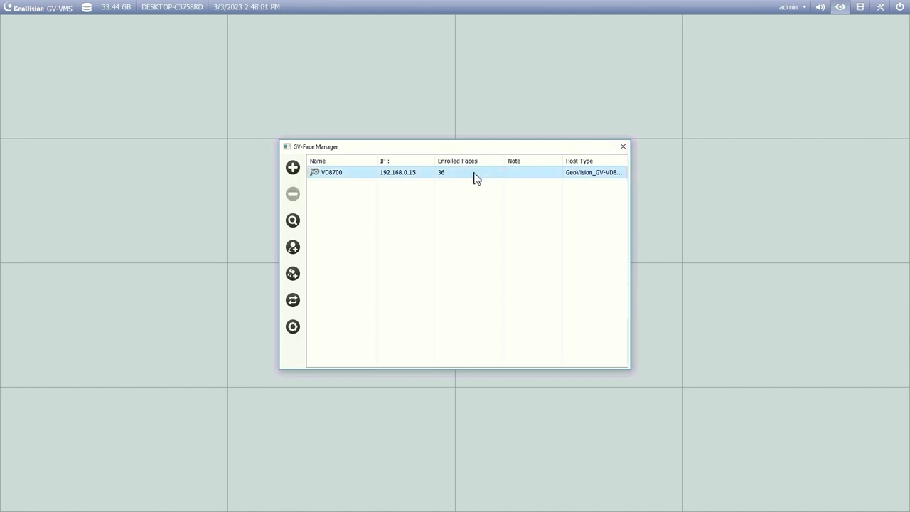
click(293, 249)
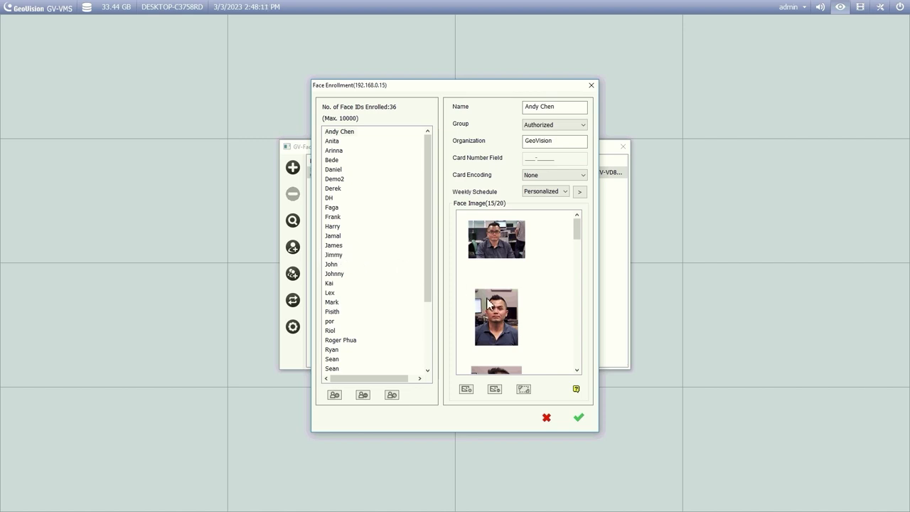
click(585, 423)
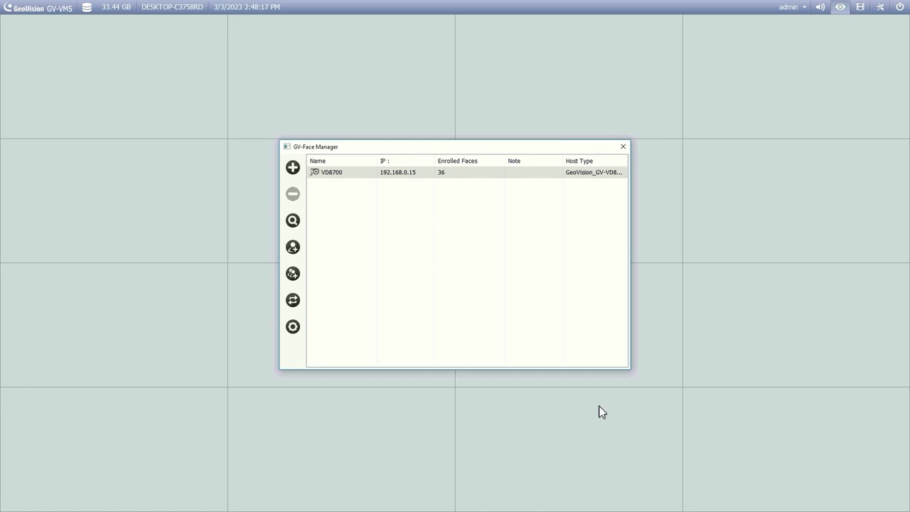
click(624, 148)
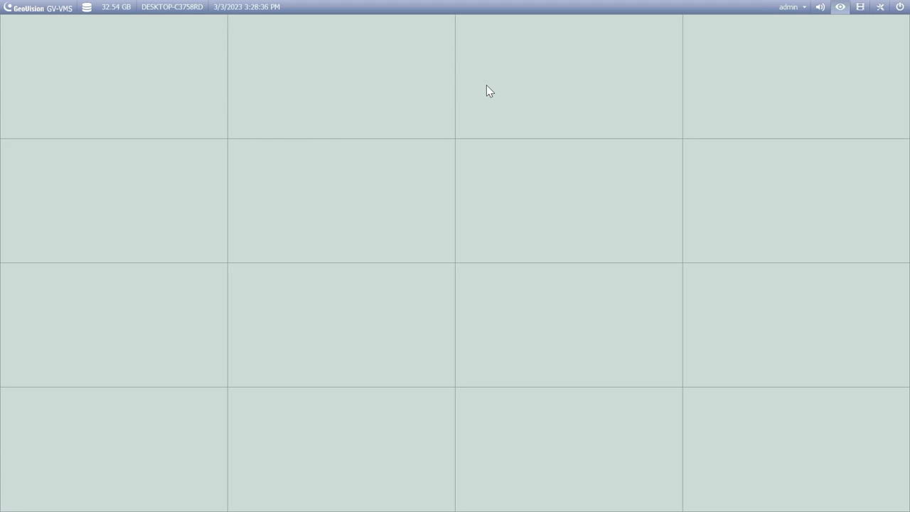
- Replay the first Face ID recognition record from VD8700, then close the Face ID window
click(880, 7)
click(865, 24)
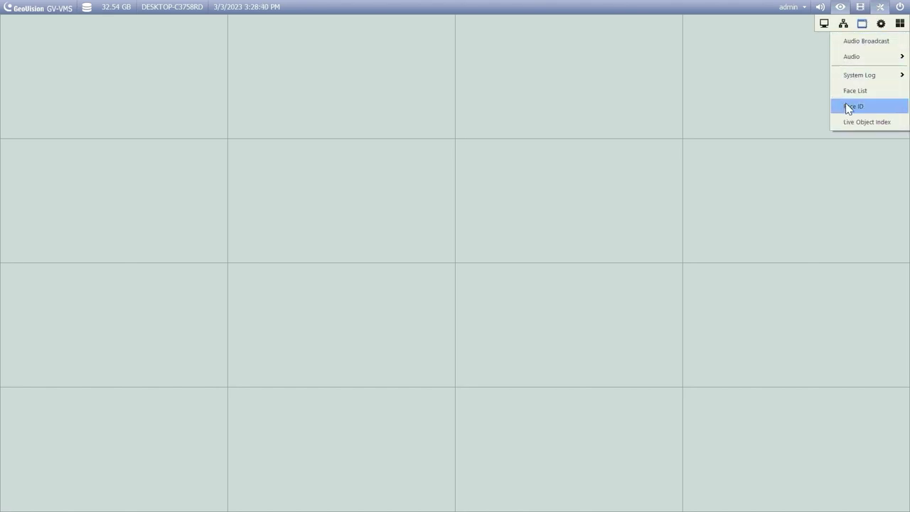
click(849, 107)
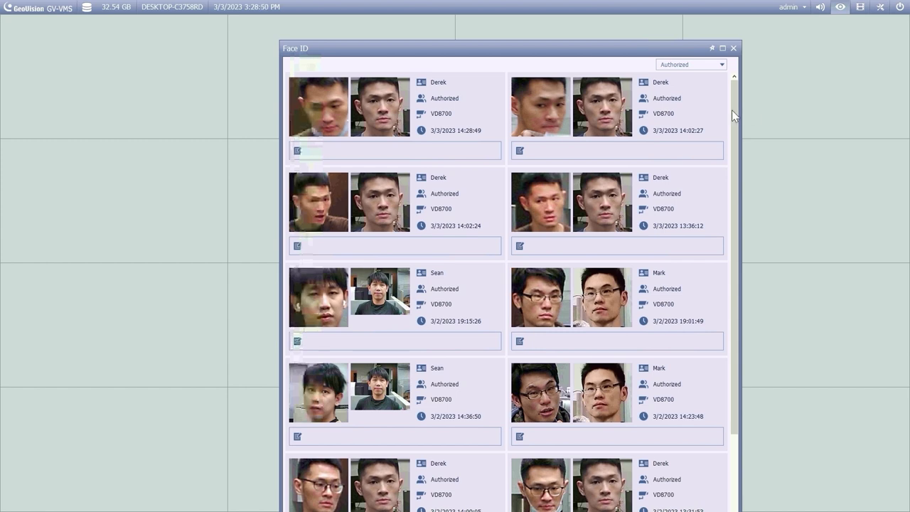
click(473, 110)
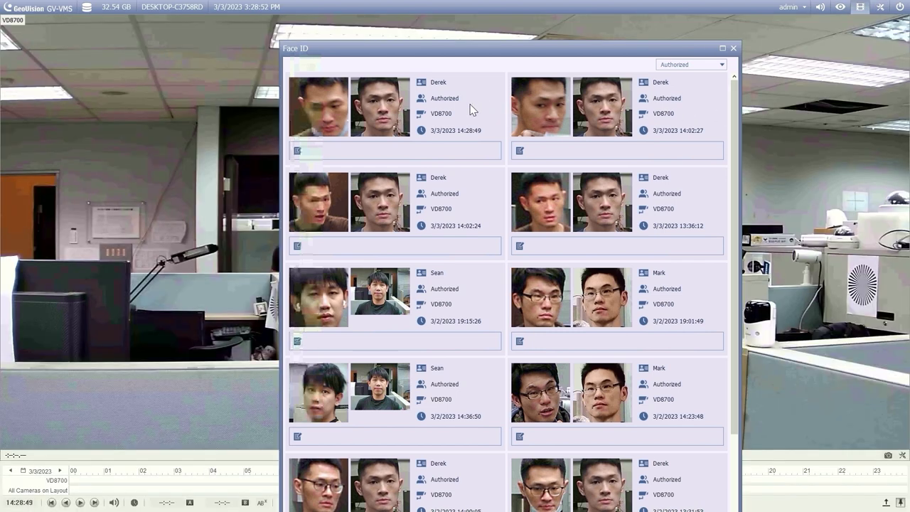
click(733, 47)
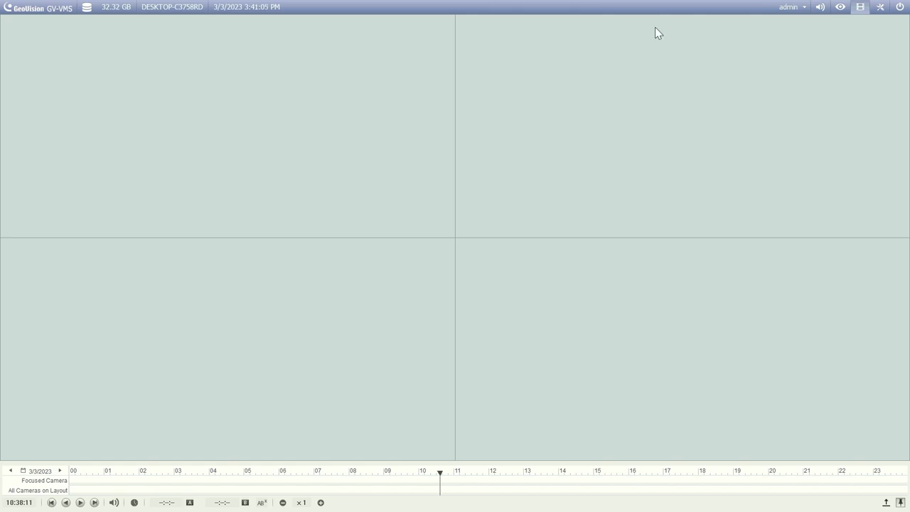
- Query Face Recognition events by the enrolled person's name, narrowing 87 records to 7
click(881, 7)
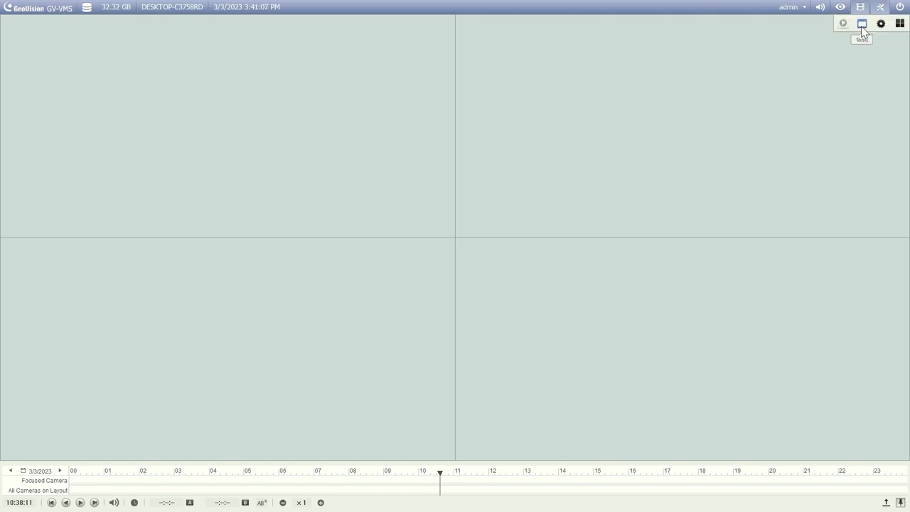
click(861, 27)
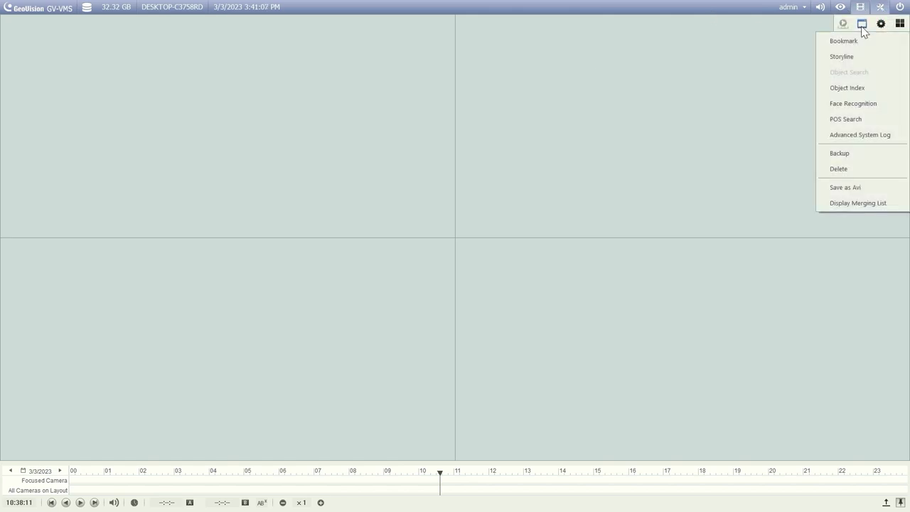
click(857, 104)
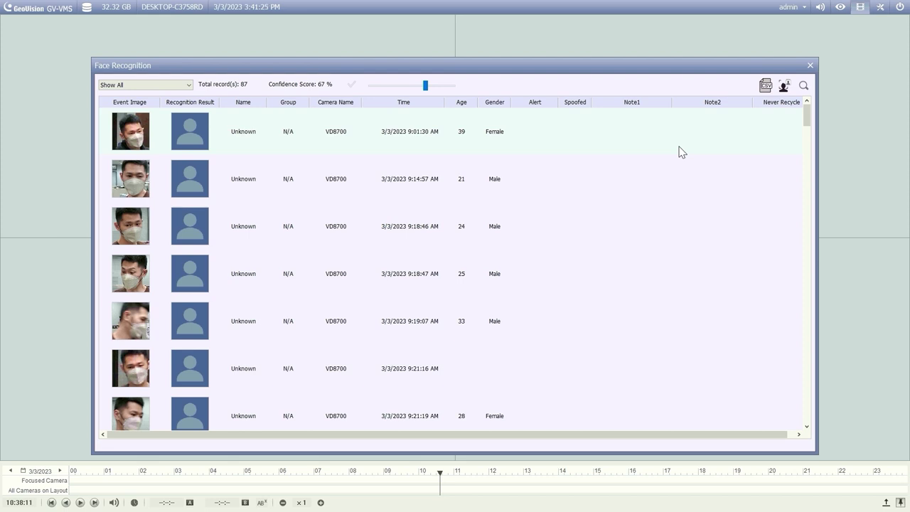
click(805, 86)
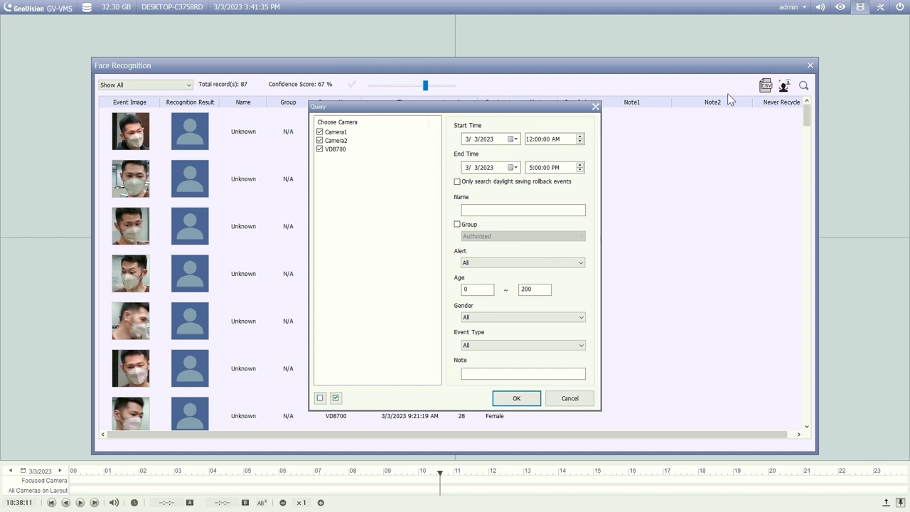
click(492, 211)
text(Derek)
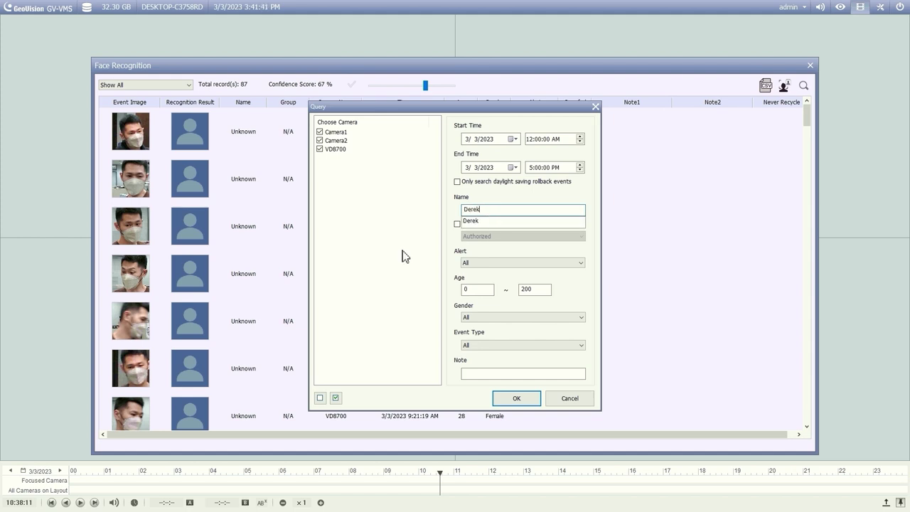
click(509, 400)
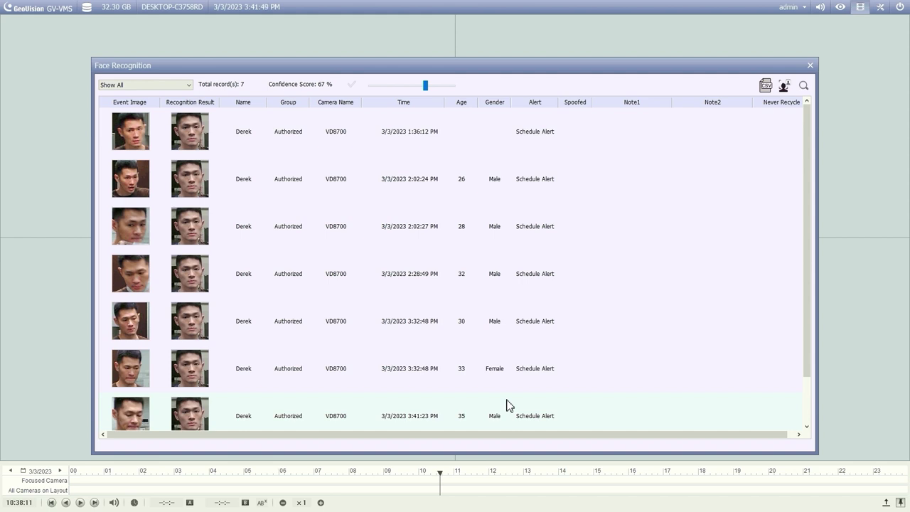
- Replay the 1:36:12 PM VD8700 match and close the Face Recognition window
click(448, 139)
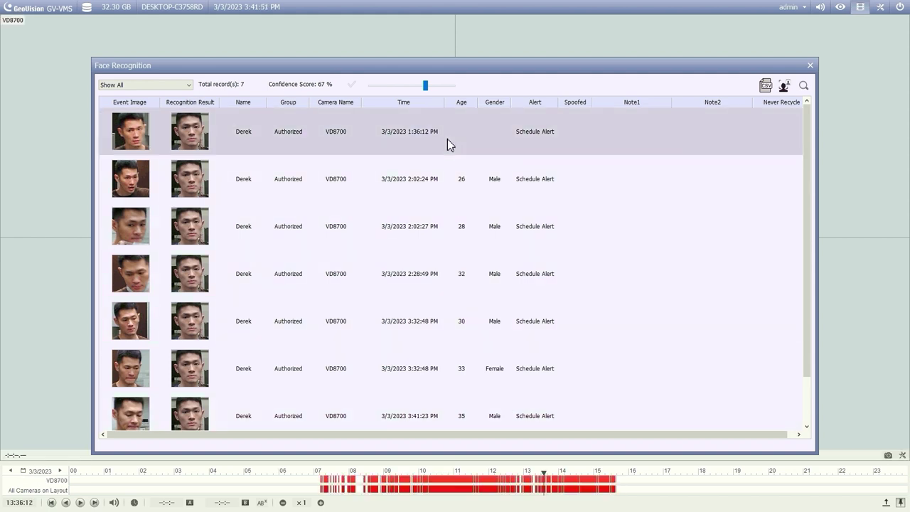
click(812, 65)
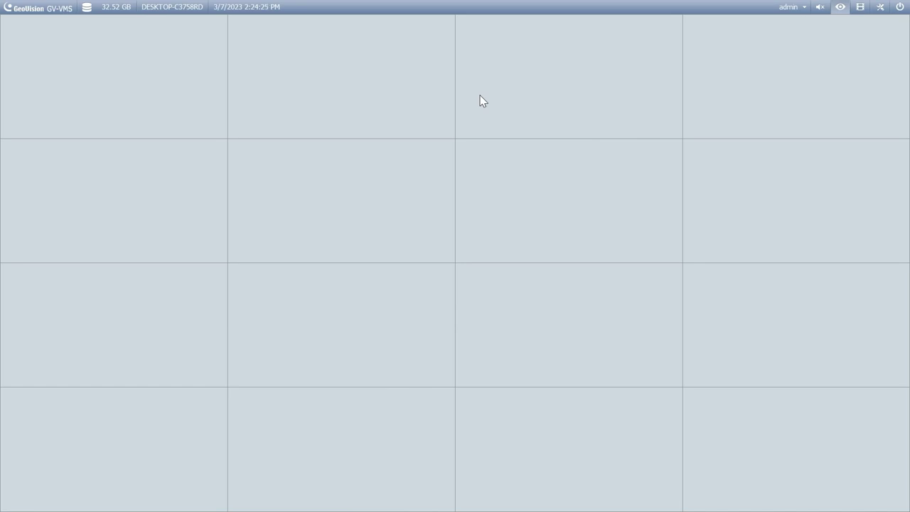
- Open Camera1's motion detection setup in System Configure > Record Setting
click(881, 7)
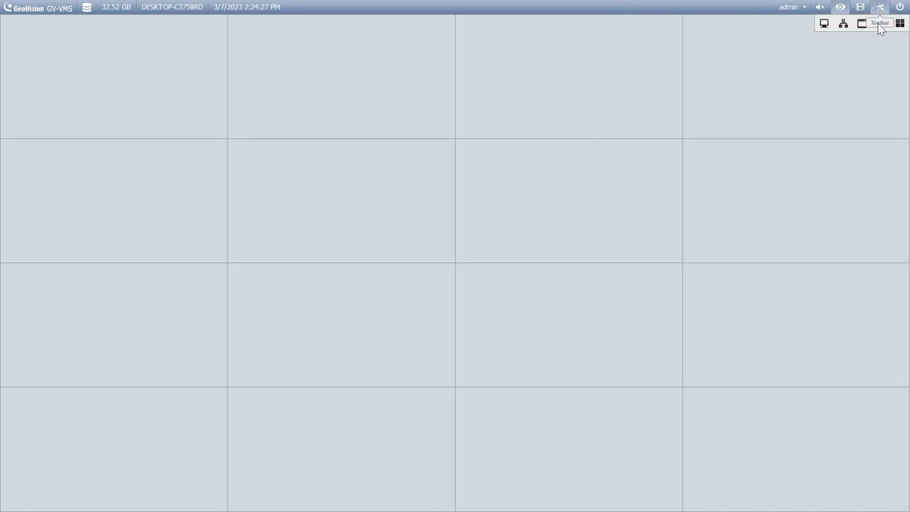
click(881, 25)
mouse_move(870, 41)
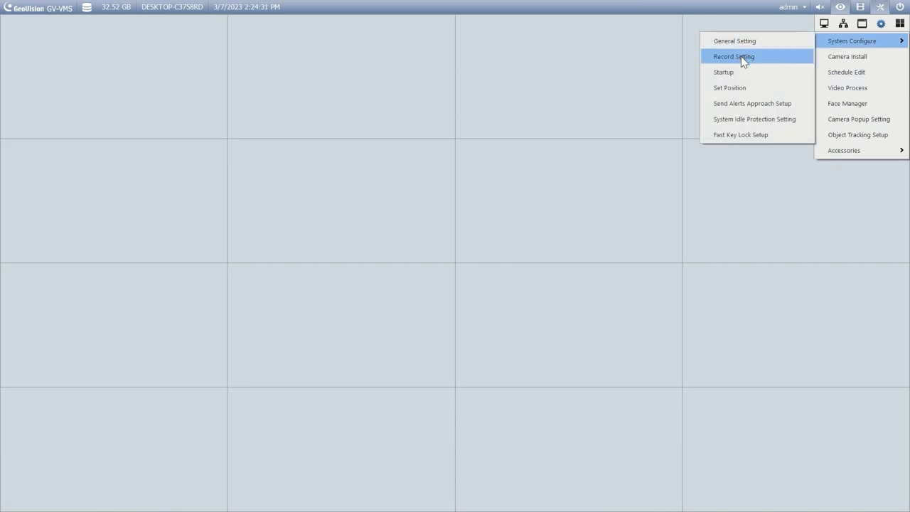
click(741, 56)
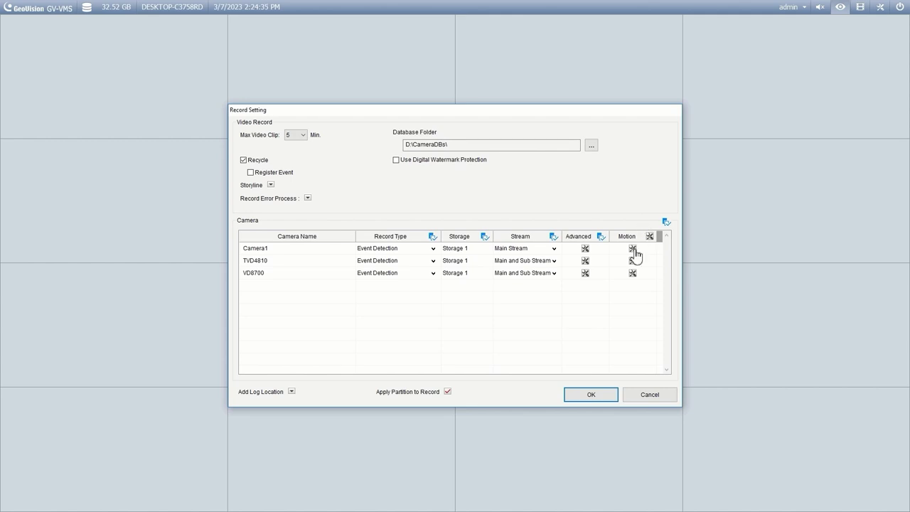
click(633, 249)
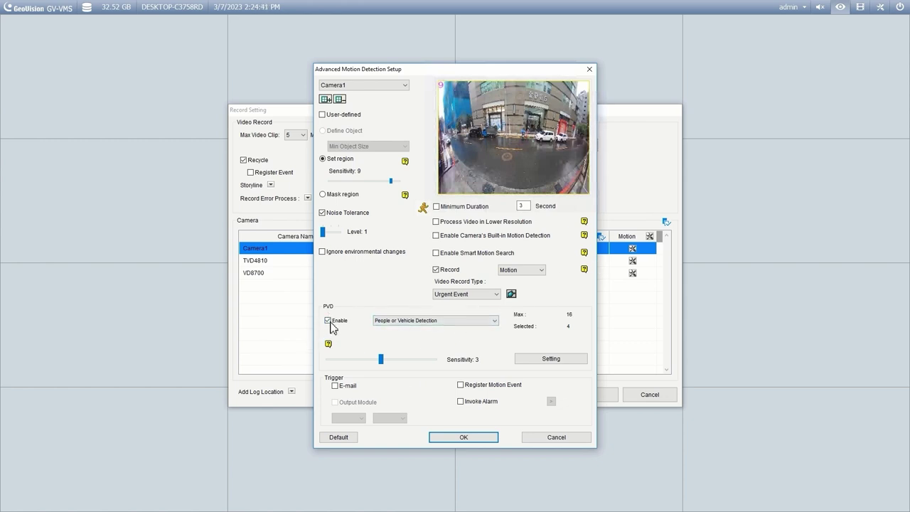
- Set People or Vehicle Detection, record on PVD Motion, enable Smart Motion Search and Register Motion Event
click(452, 321)
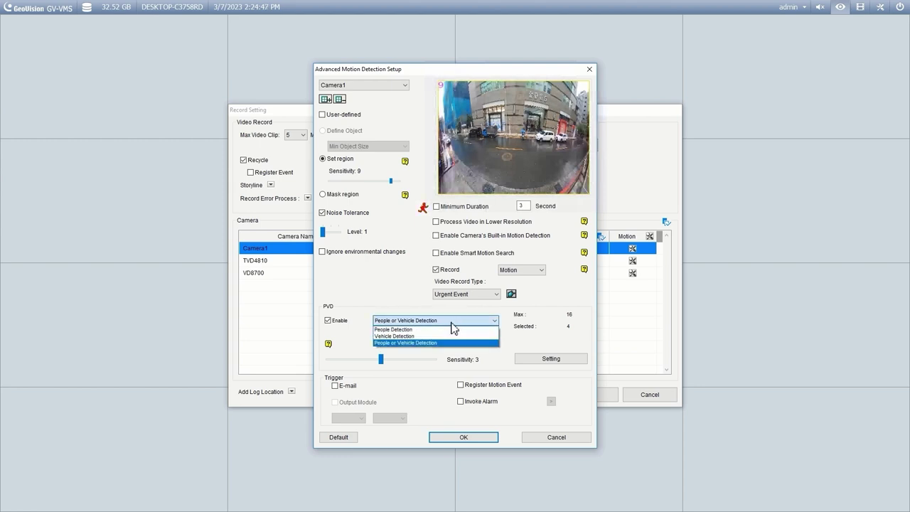
click(418, 342)
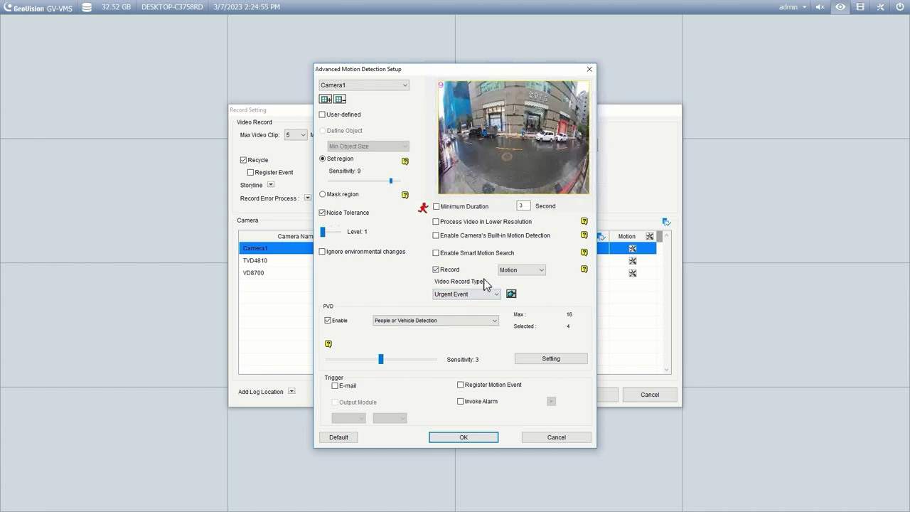
click(511, 272)
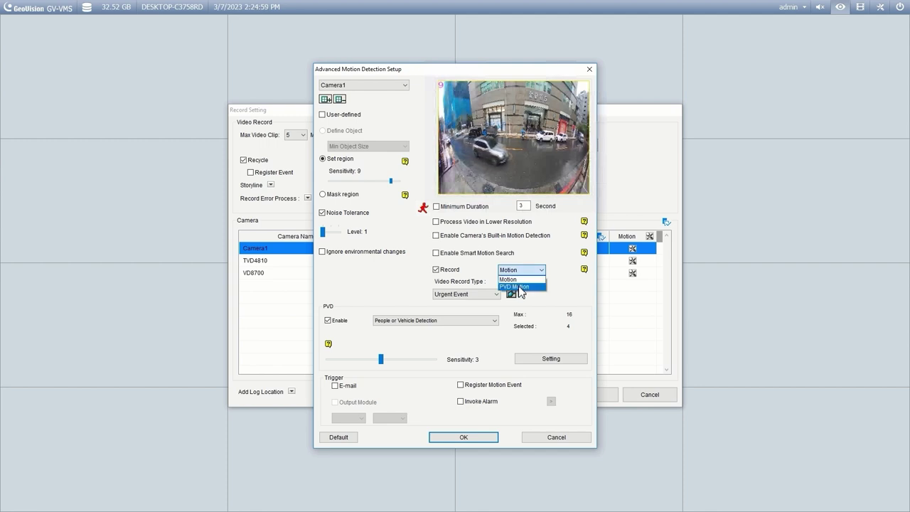
click(519, 287)
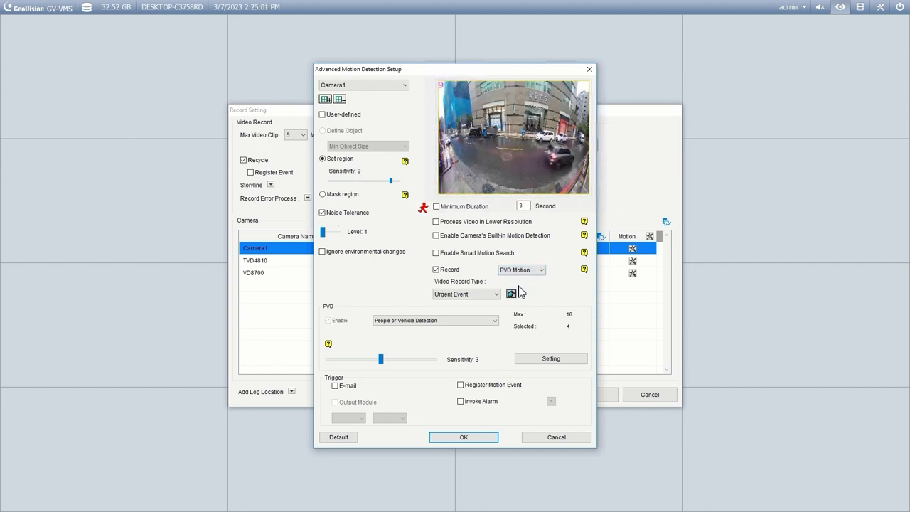
click(437, 253)
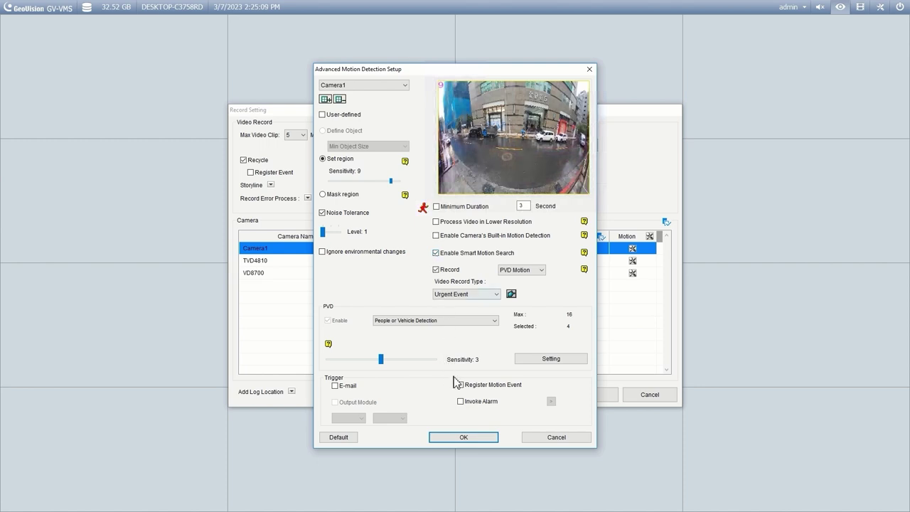
click(460, 385)
click(460, 437)
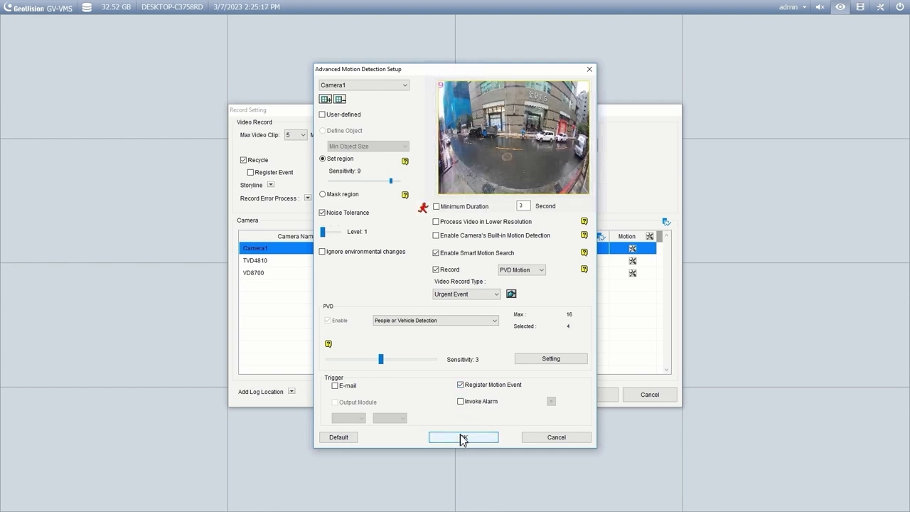
click(578, 397)
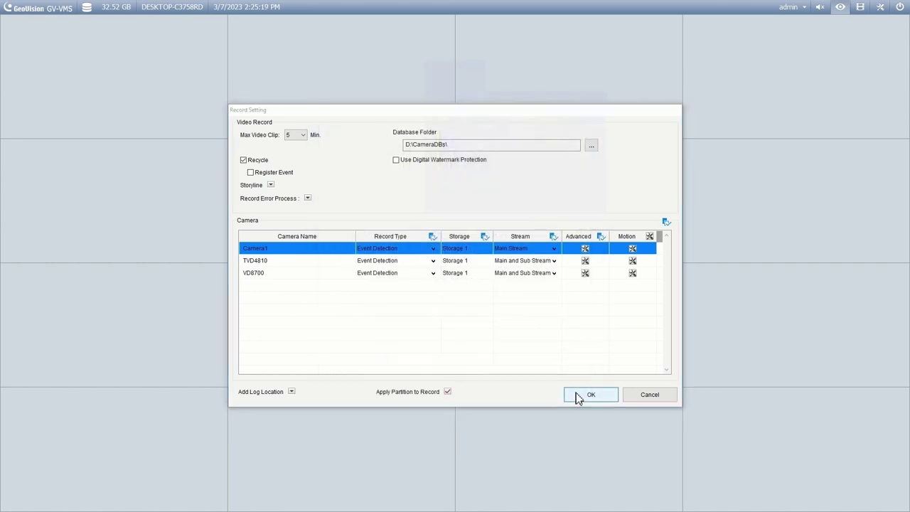
- Dismiss the shared-disk warning and open Tools > System Log > AI Event Table
click(533, 288)
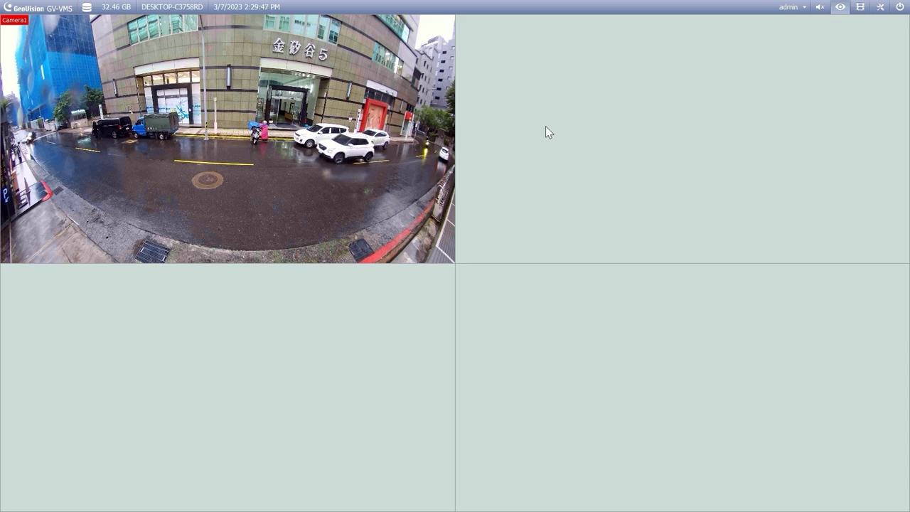
click(880, 7)
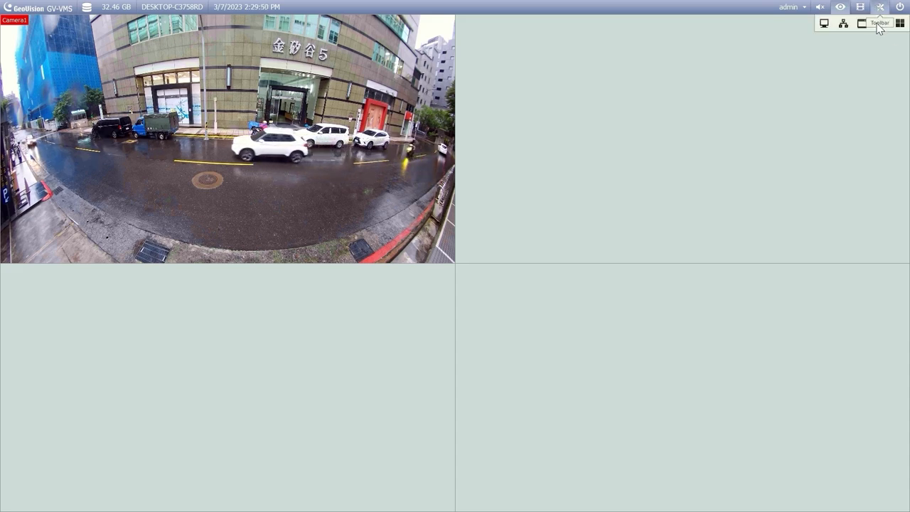
click(860, 25)
mouse_move(862, 76)
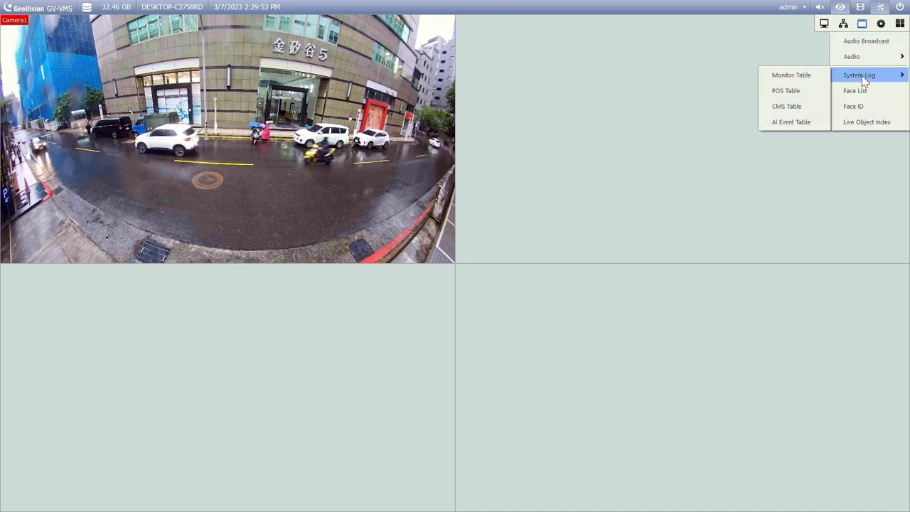
click(792, 123)
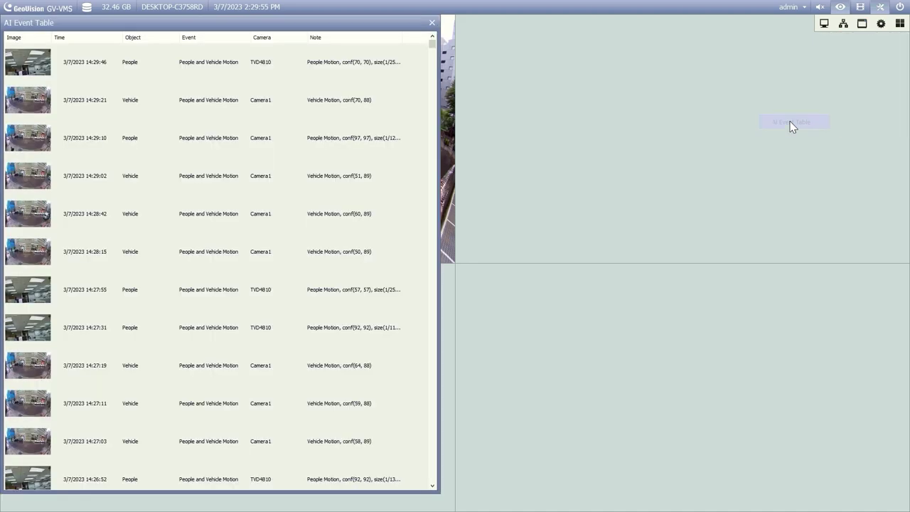
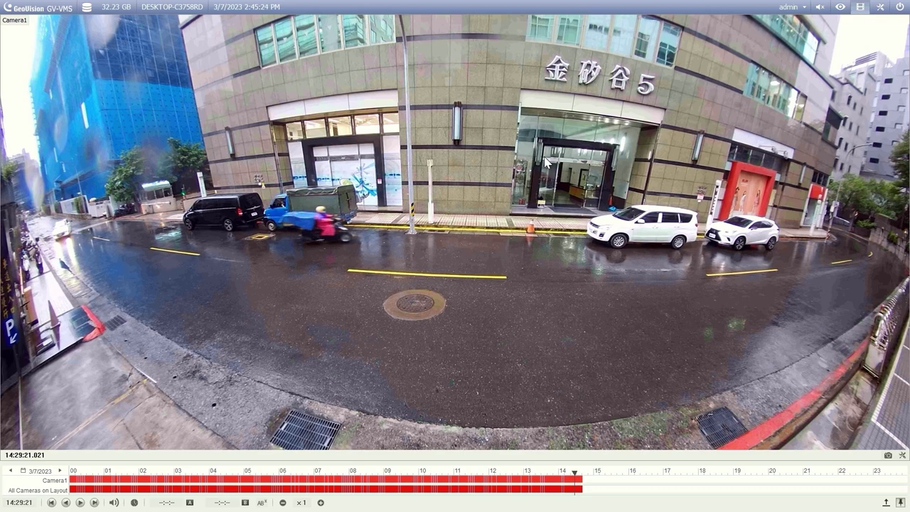
- Start an Object Search of Camera1's recordings as a Smart Motion Search and open its region setup
click(881, 6)
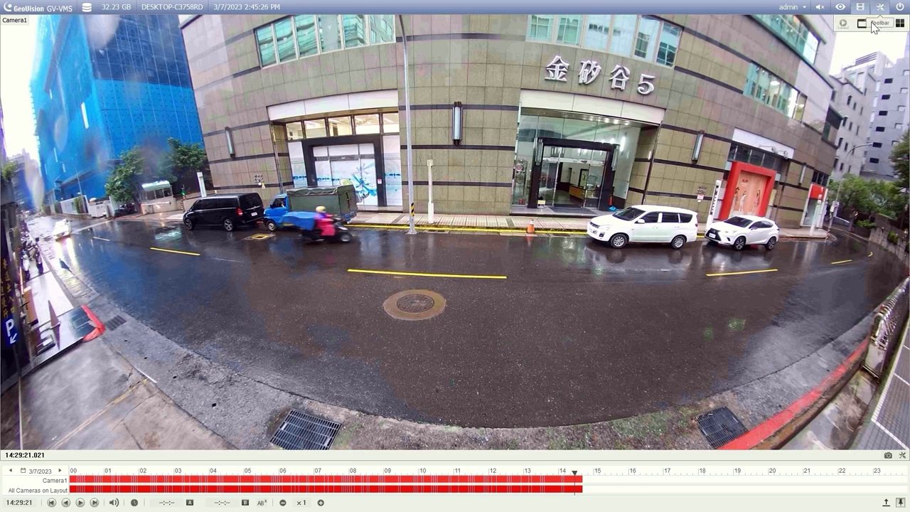
click(862, 26)
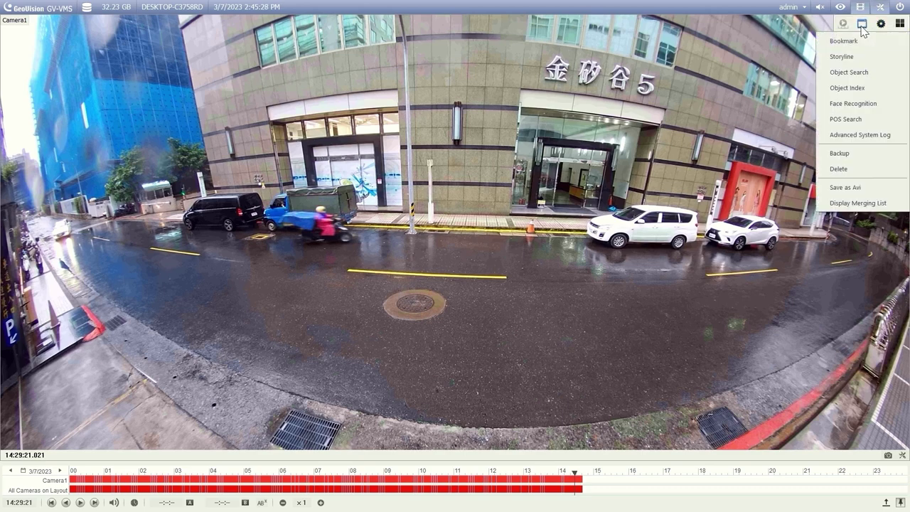
click(848, 75)
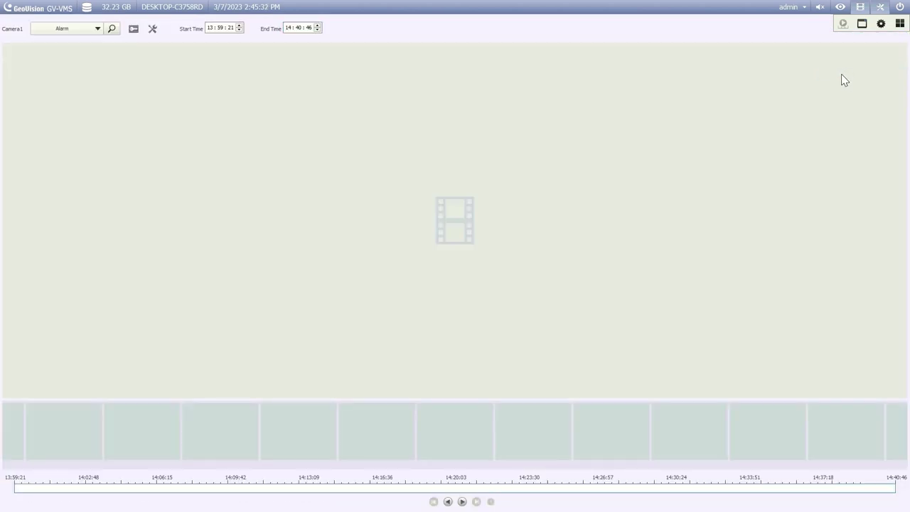
click(96, 31)
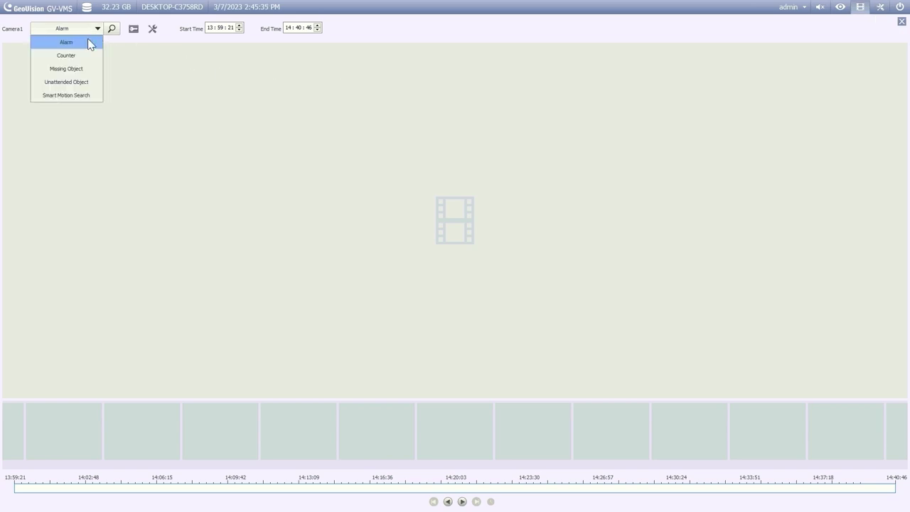
click(69, 95)
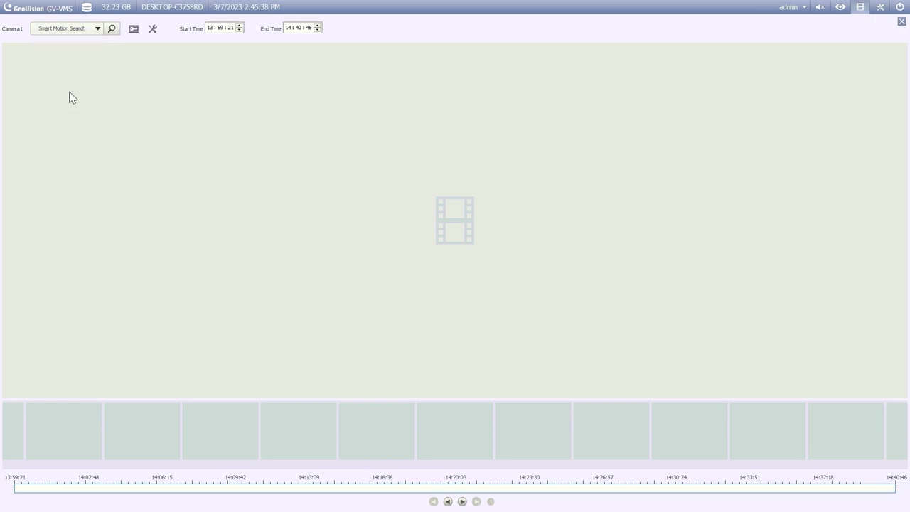
click(149, 30)
- Paint the motion region over the street and building front, then confirm it
click(256, 184)
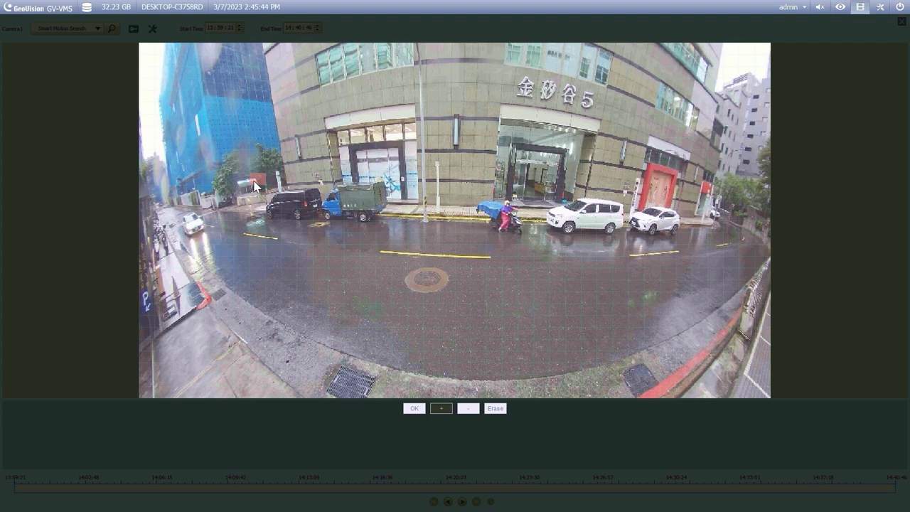
click(256, 184)
mouse_move(256, 185)
mouse_down()
mouse_move(254, 213)
mouse_move(281, 288)
mouse_move(416, 335)
mouse_move(715, 344)
mouse_up()
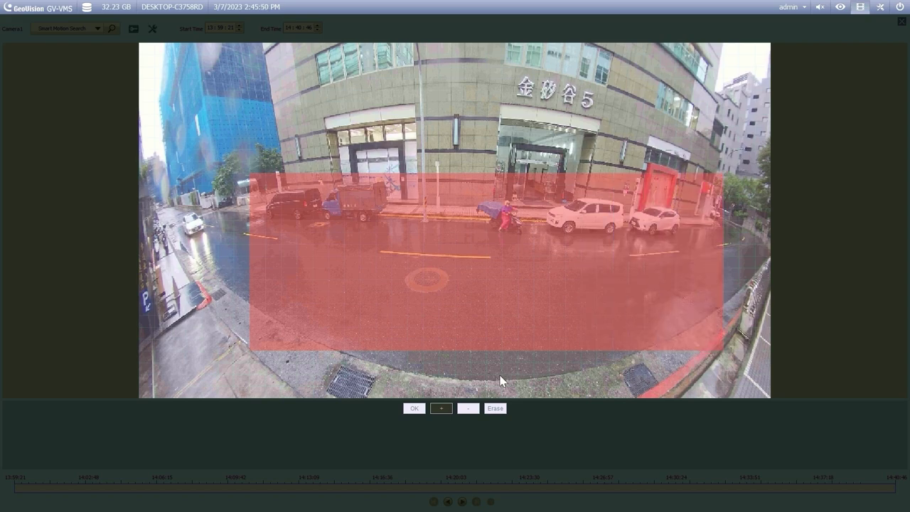
click(412, 408)
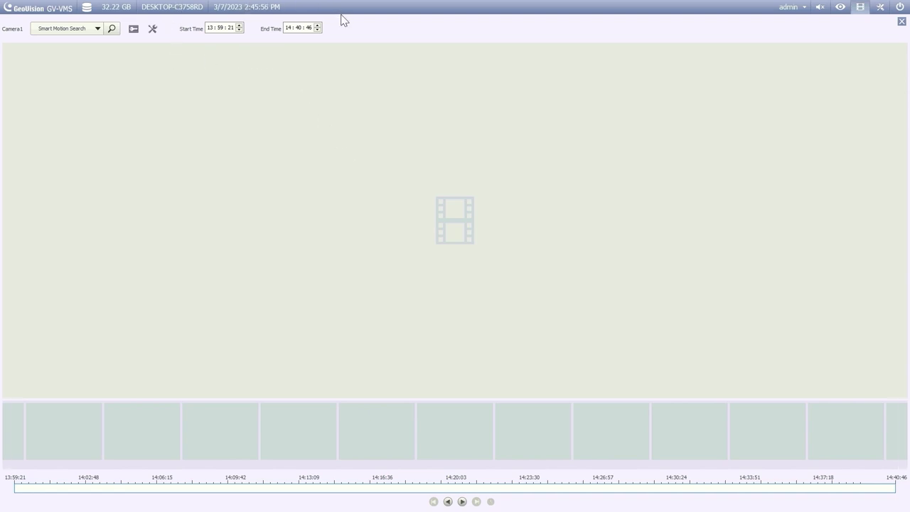
- Run the smart motion search and play back the matching result from 14:27:39
click(111, 31)
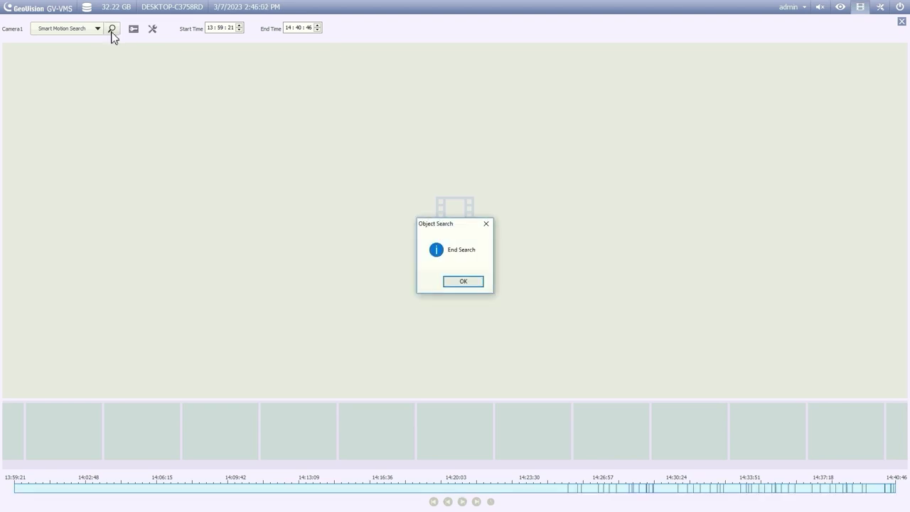
click(466, 283)
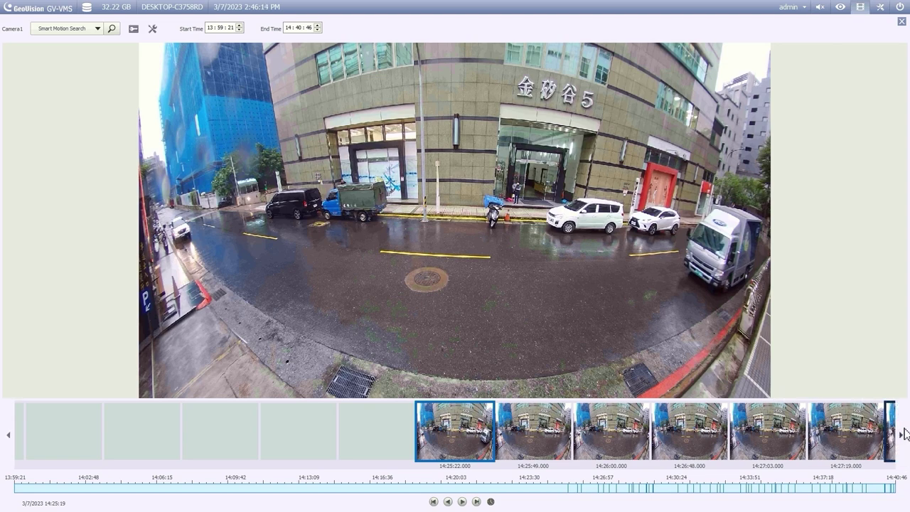
scroll(905, 434, down, 2)
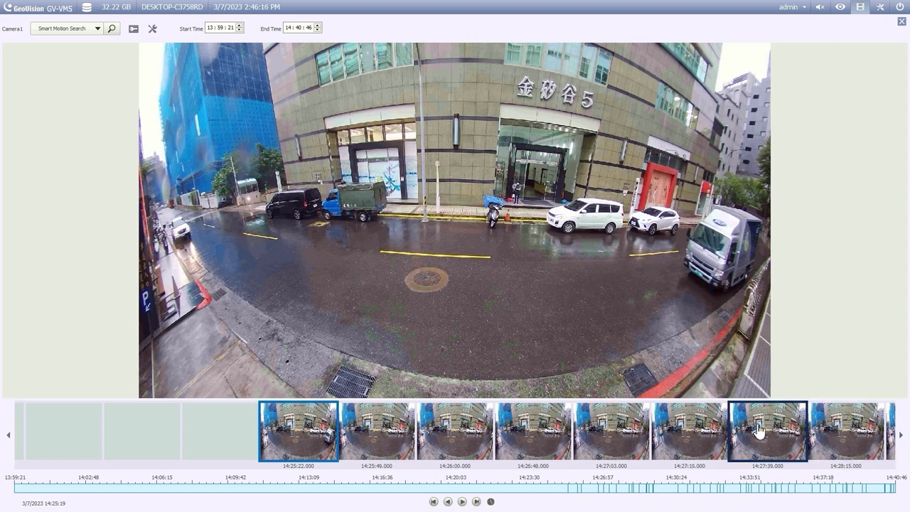
click(759, 430)
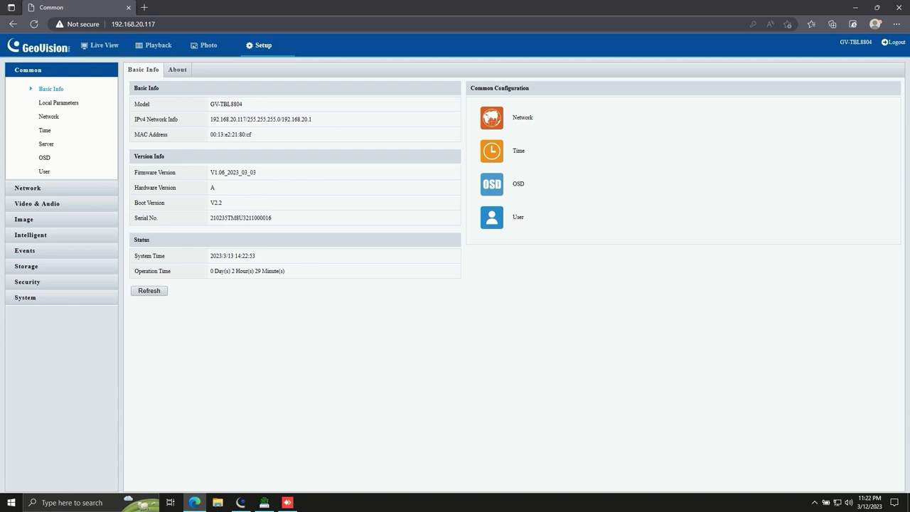
- Go to the Intelligent section and open the Cross Line detection settings
click(50, 237)
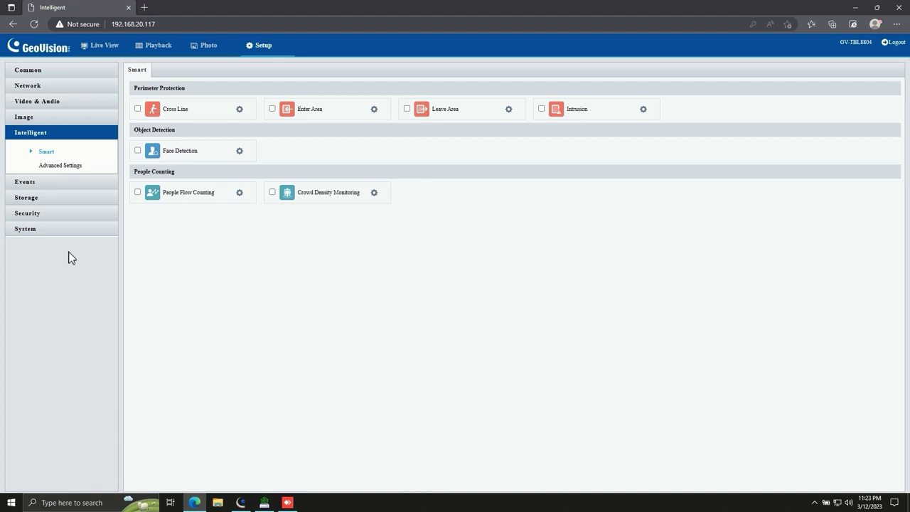
click(240, 109)
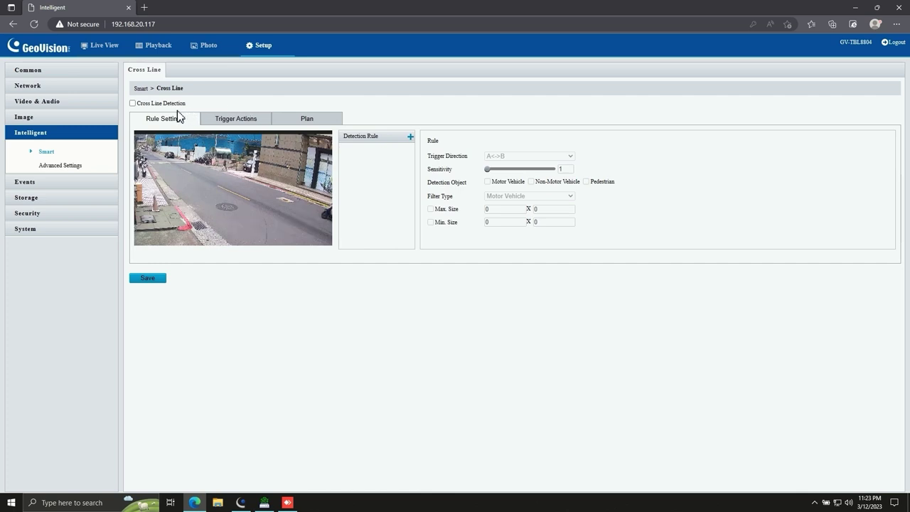
- Enable Cross Line Detection and save Rule1 with a diagonal line across the road
click(133, 105)
click(410, 137)
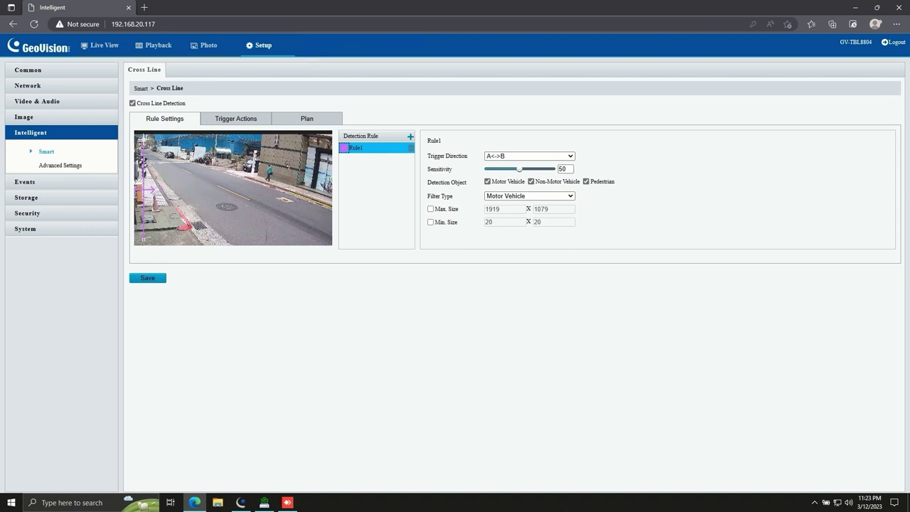
drag(179, 226, 269, 172)
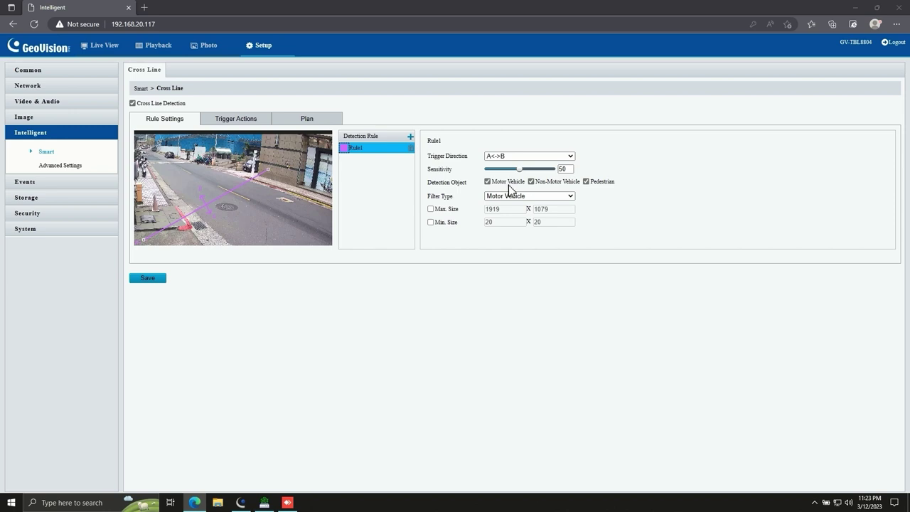
click(158, 281)
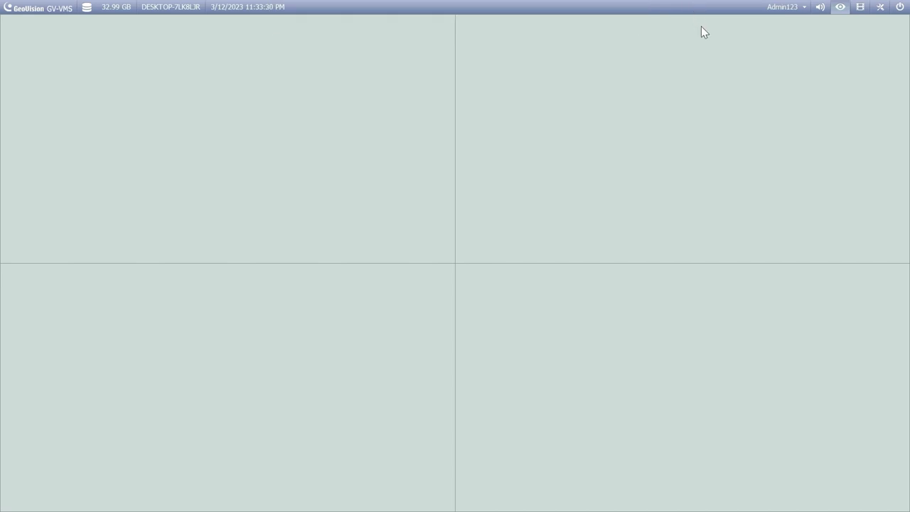
- Bring up the Video Process setup from the system configuration tools
click(881, 10)
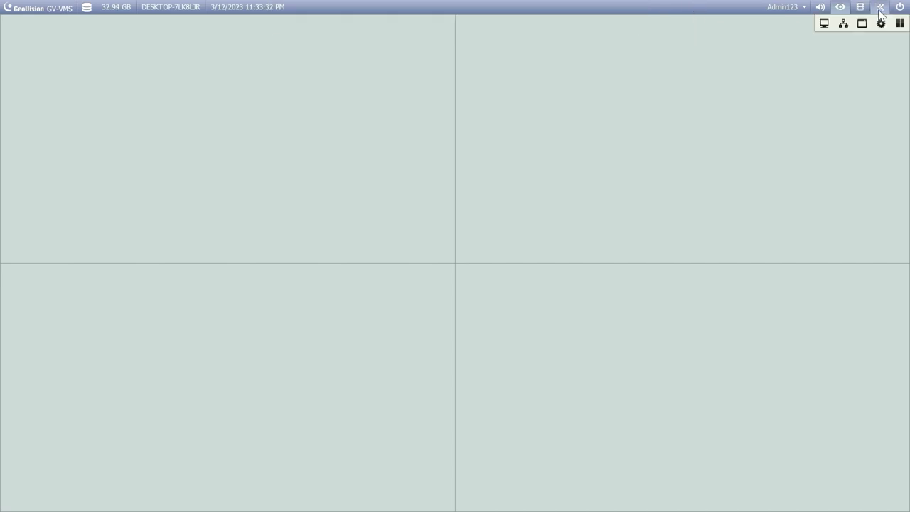
click(881, 23)
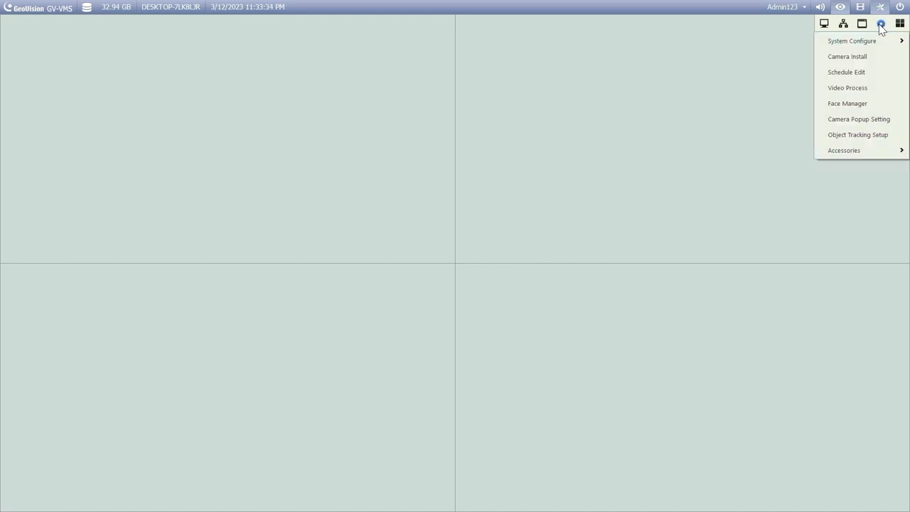
click(863, 89)
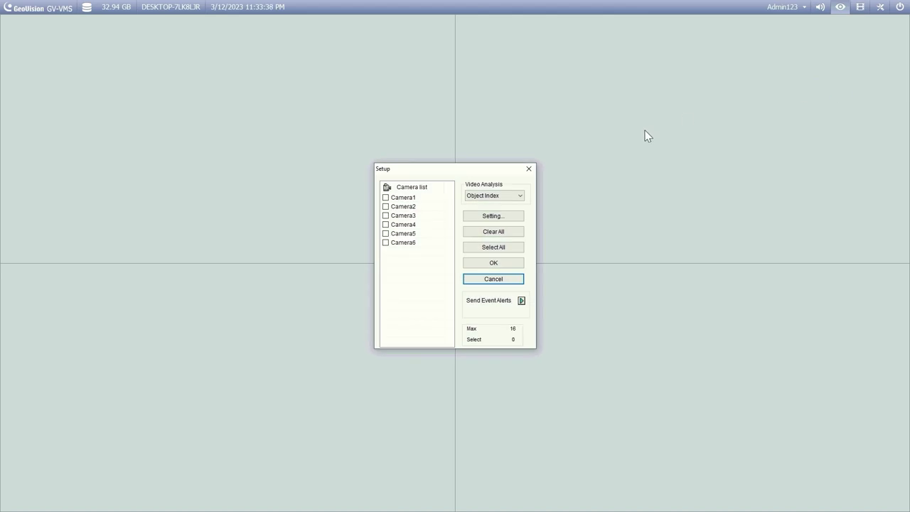
- Choose IPCVA camera-side video analysis, include Camera3, and bring up its analysis options
click(507, 194)
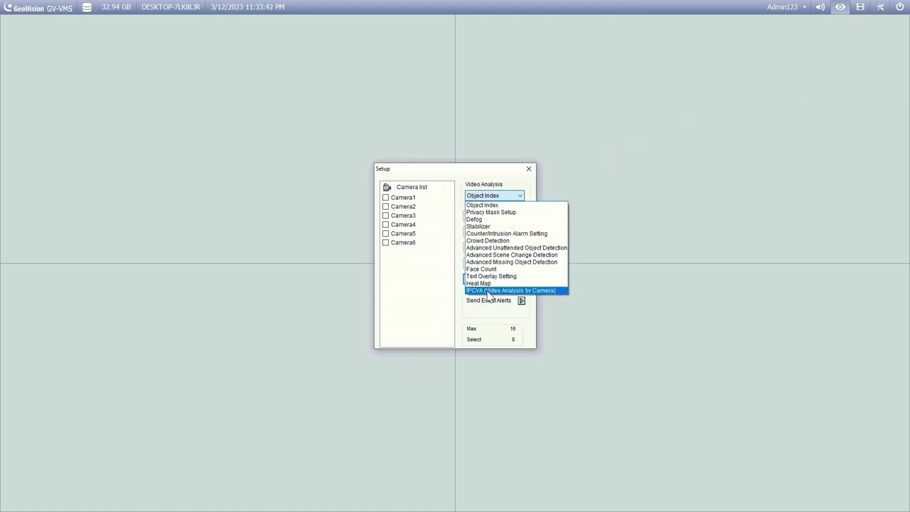
click(489, 291)
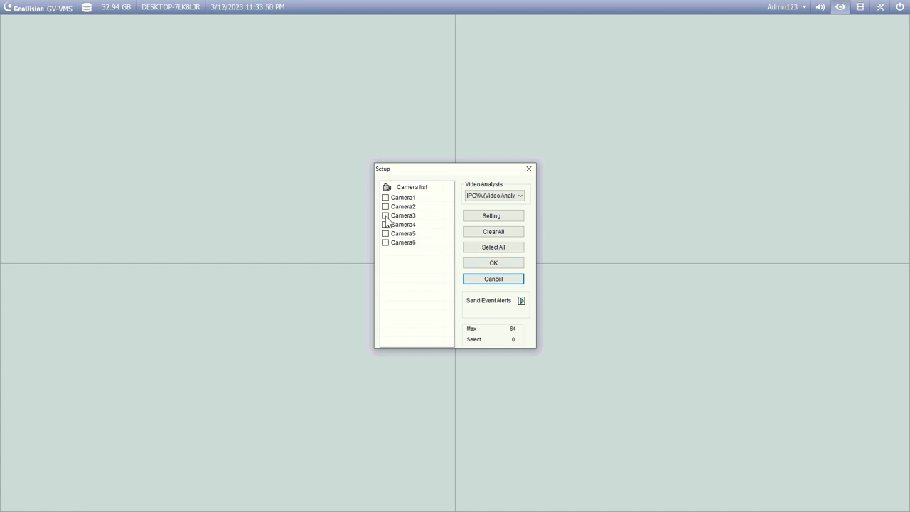
click(385, 216)
click(490, 216)
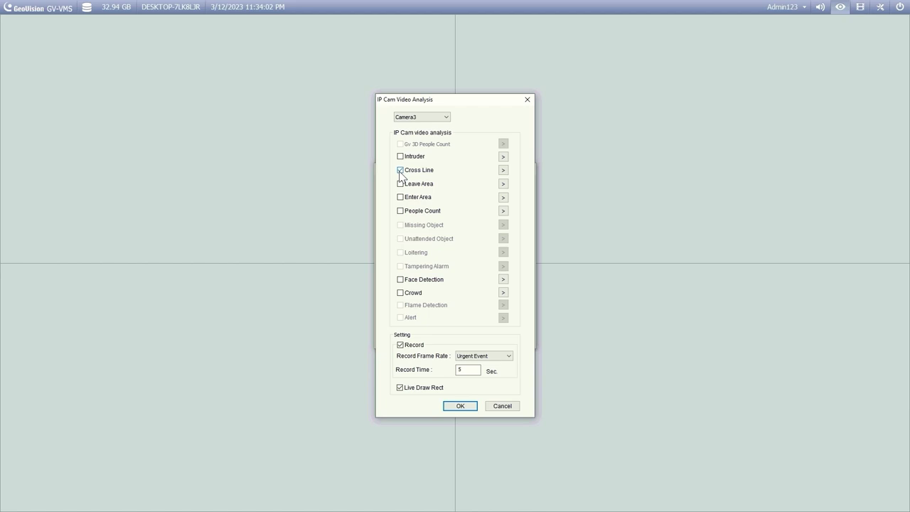
- Confirm Camera3's Cross Line trigger with a 5-second record time and apply the video processing setup
click(504, 170)
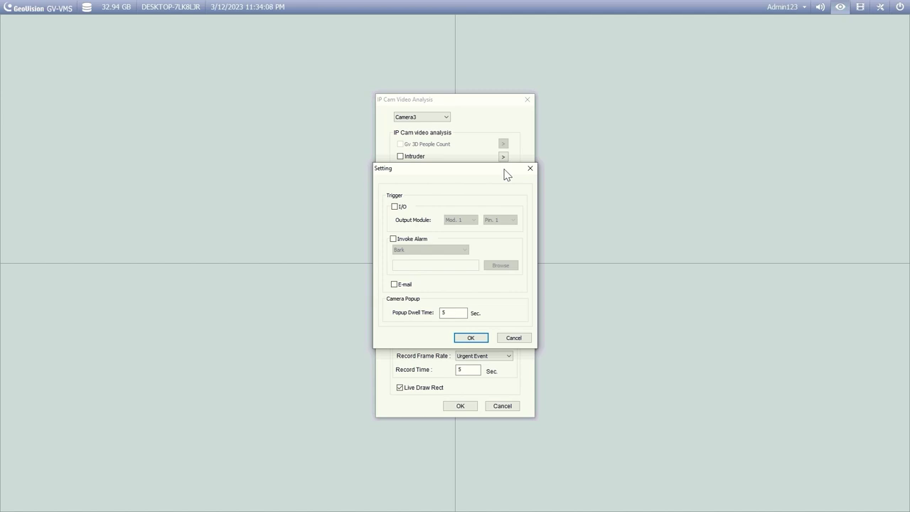
click(471, 338)
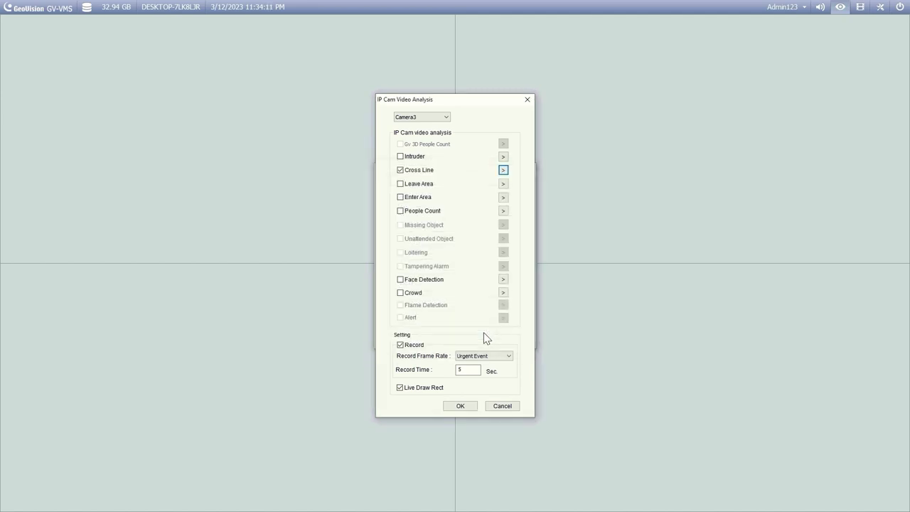
double_click(460, 369)
key(BackSpace)
text(5)
click(459, 406)
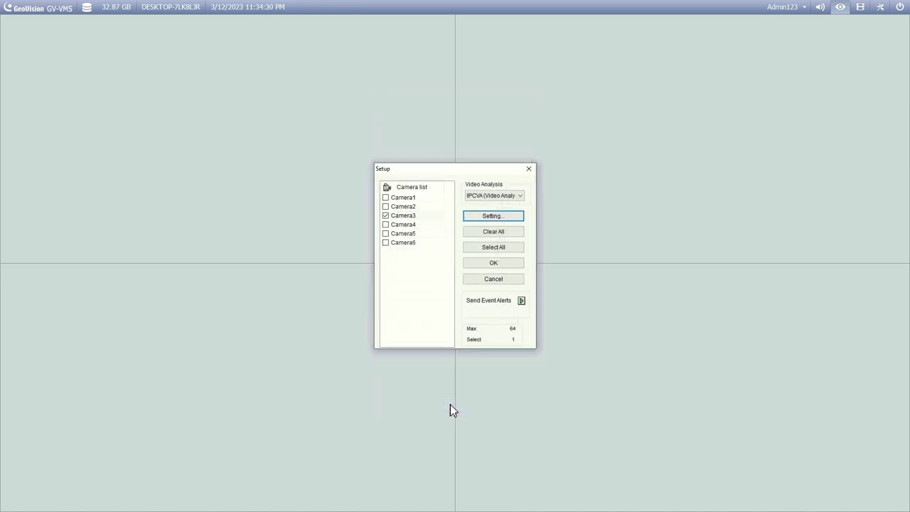
click(495, 268)
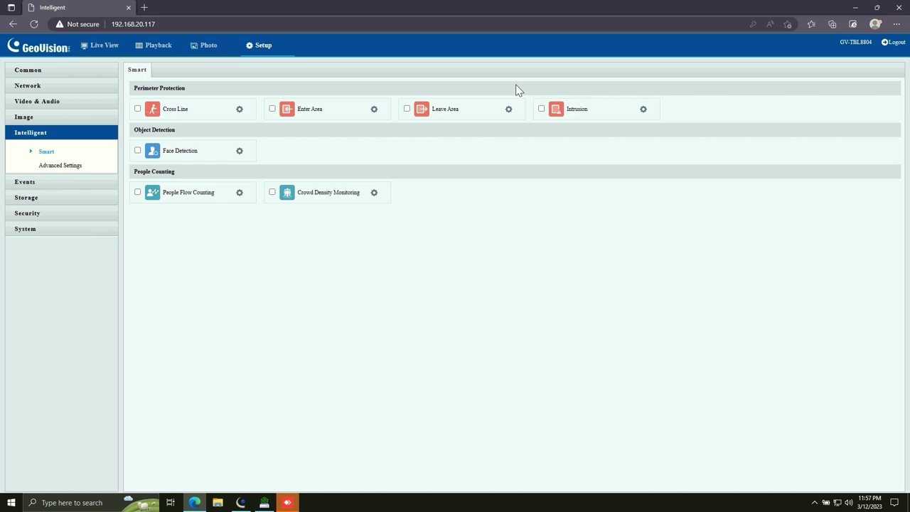
- Enable Enter Area Detection, add Rule1, and place a corner of its area on the street
click(374, 109)
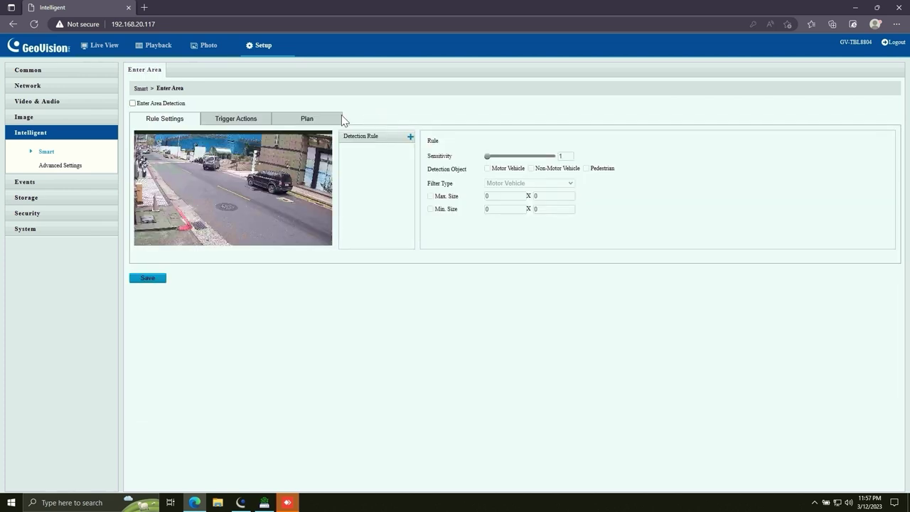
click(133, 104)
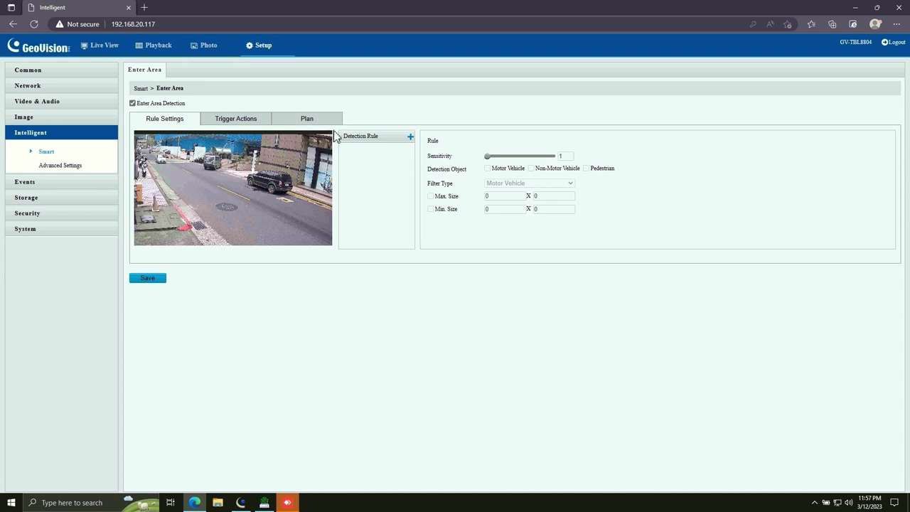
click(410, 136)
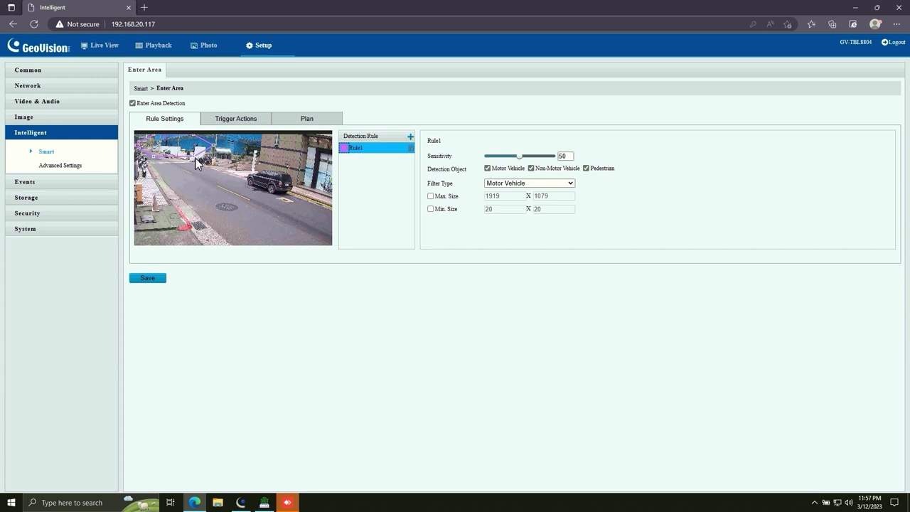
click(221, 191)
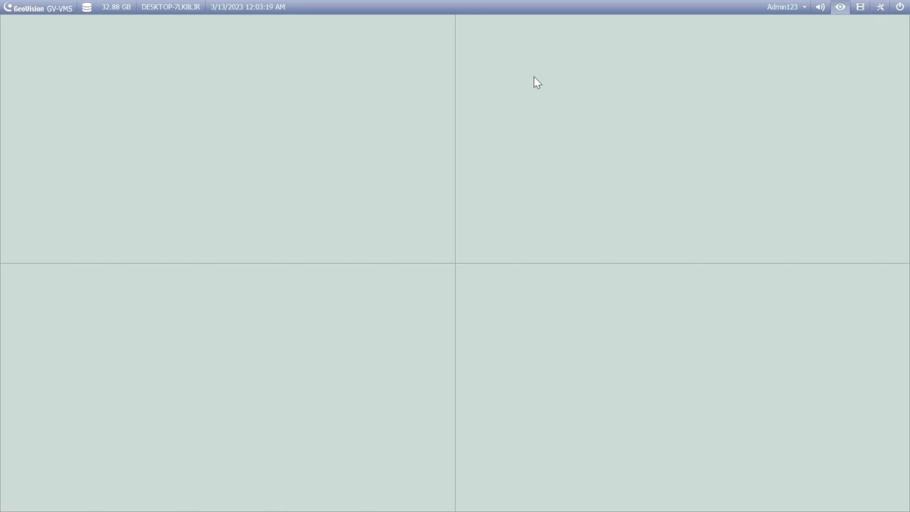
- Bring up the Video Process setup from the VMS configuration tools
click(881, 7)
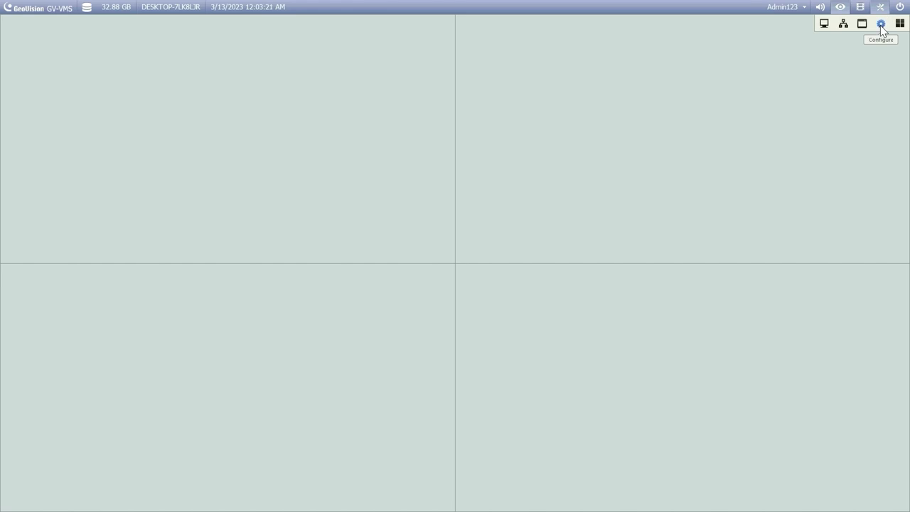
click(881, 24)
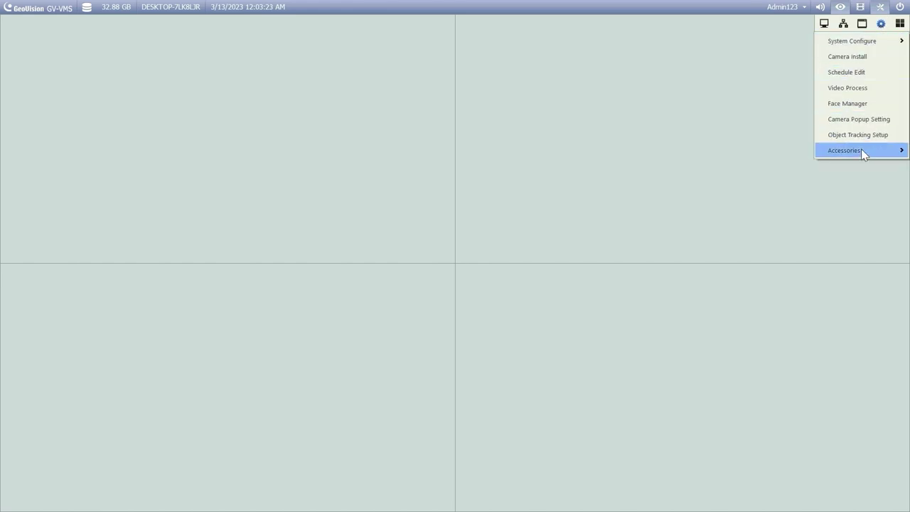
click(847, 88)
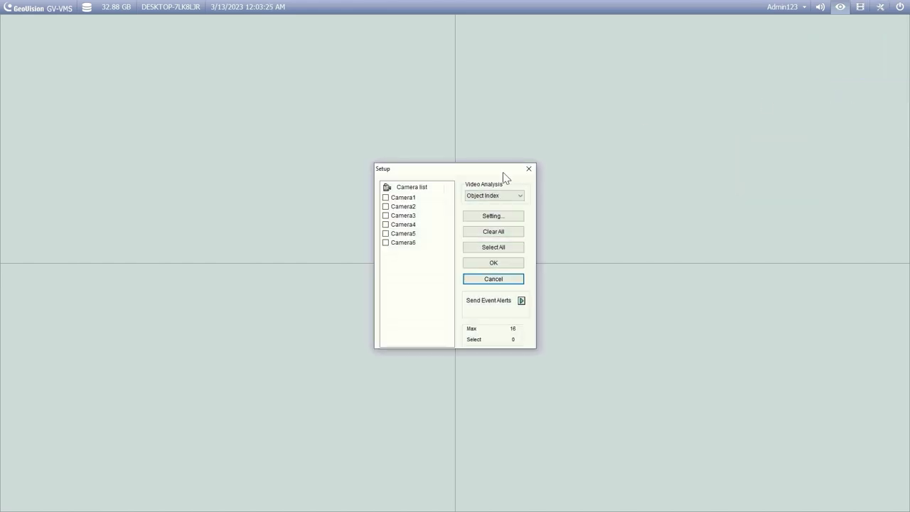
- Set Camera3 to IPCVA analysis with Enter Area events enabled, and apply the setup
click(470, 198)
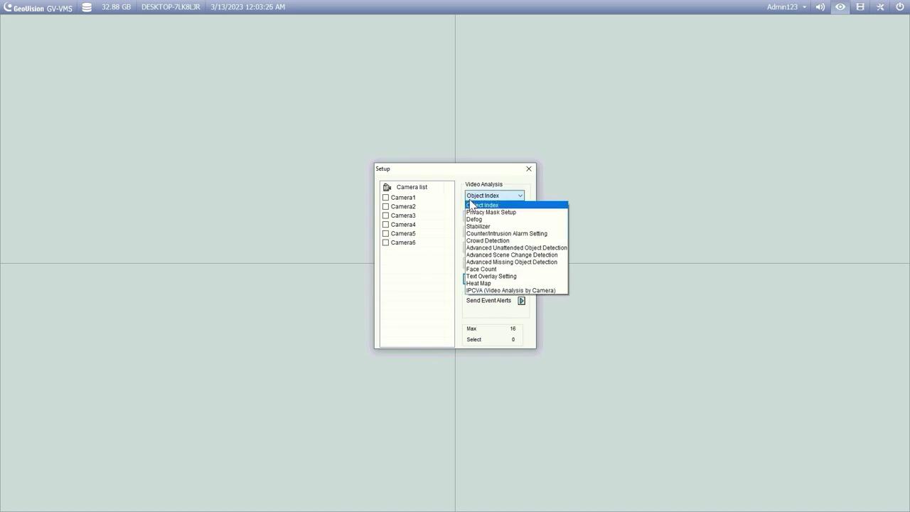
click(491, 290)
click(386, 216)
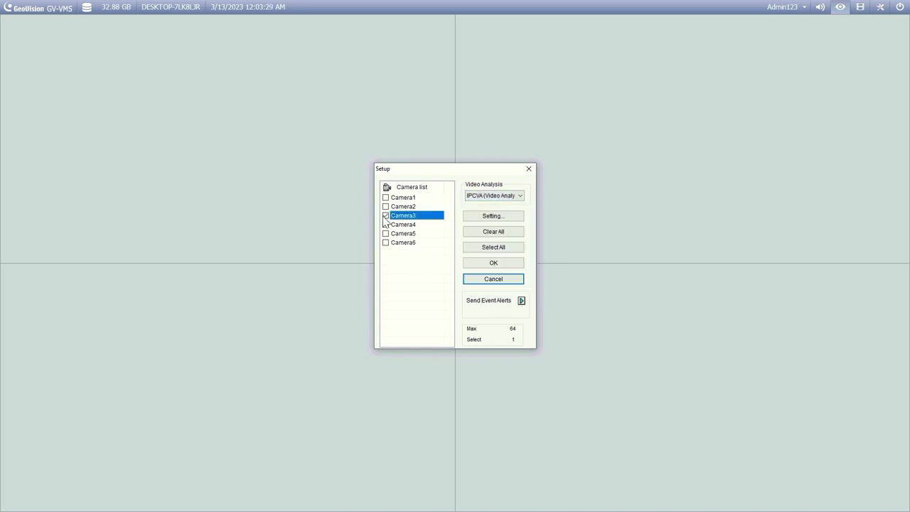
click(481, 220)
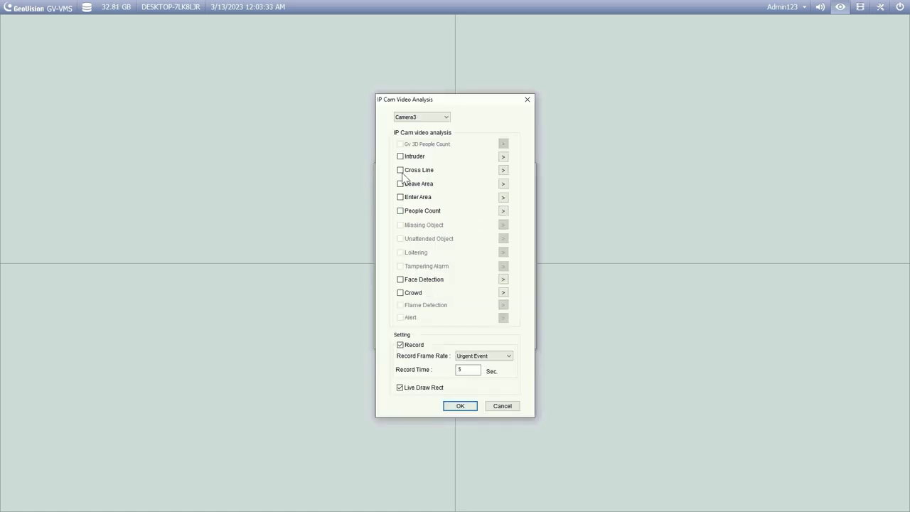
click(402, 198)
click(459, 405)
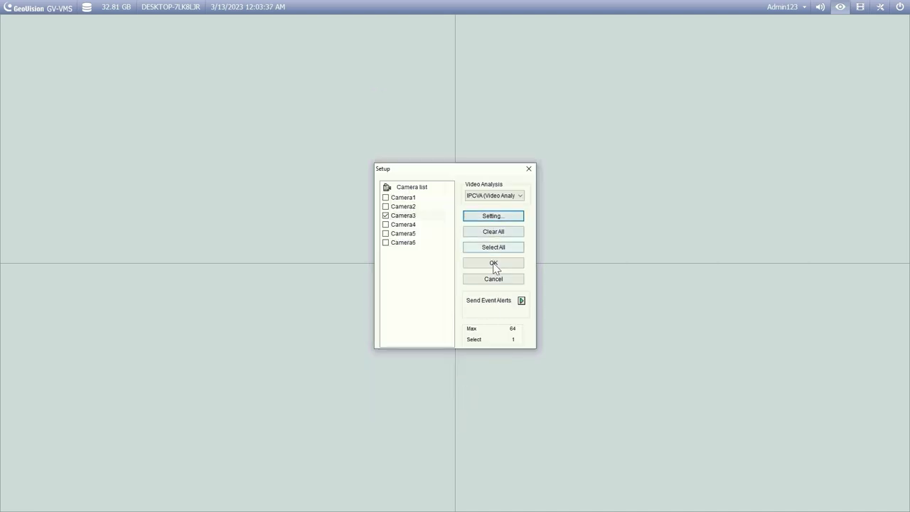
click(493, 262)
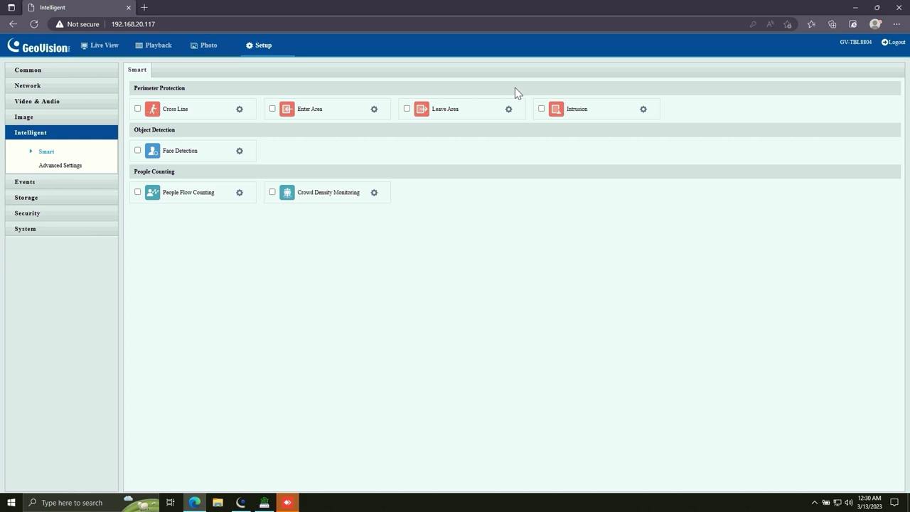
- Add intrusion Rule1 and move its region down onto the road
click(644, 111)
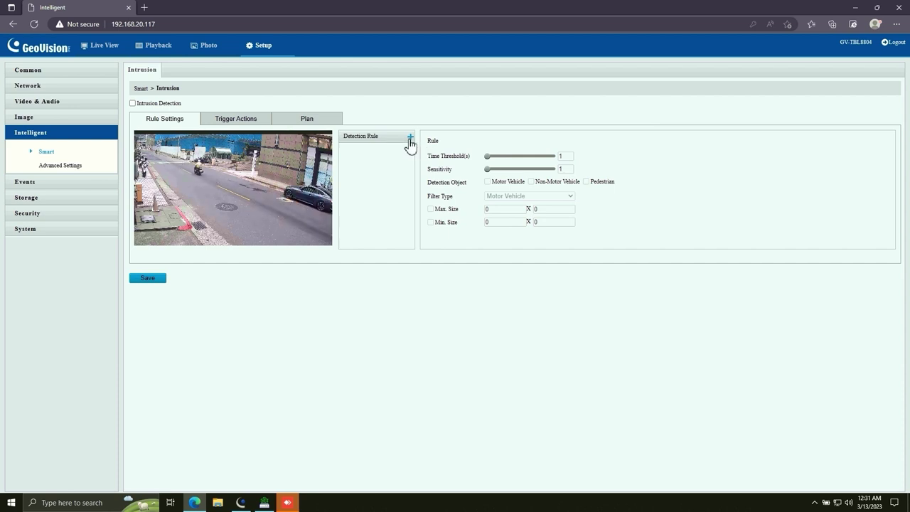
click(411, 138)
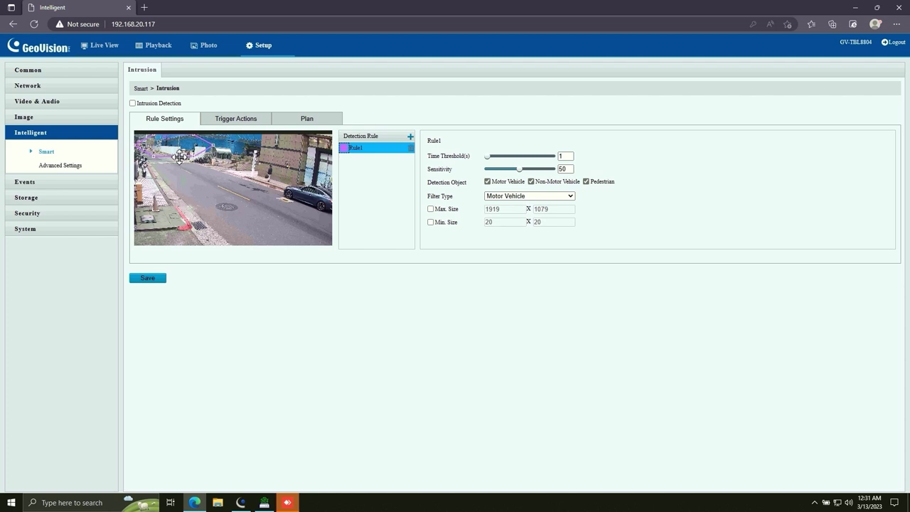
drag(179, 156, 203, 195)
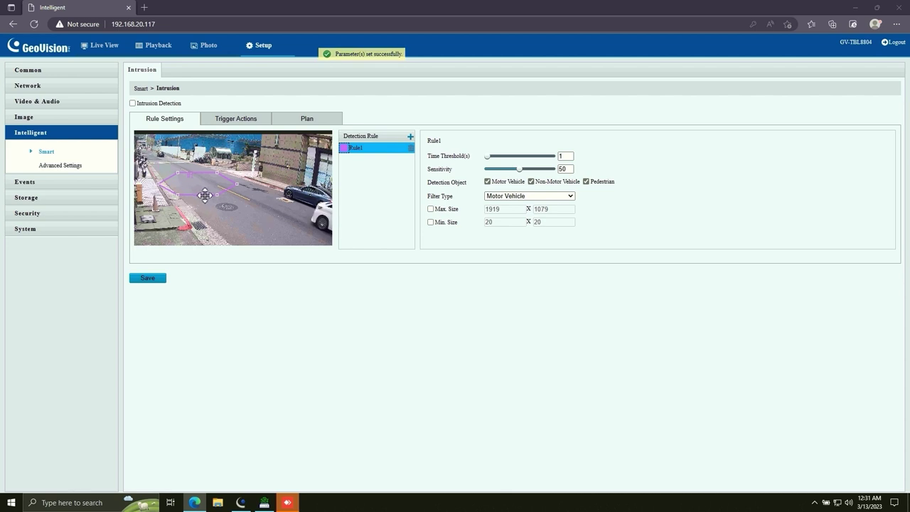
drag(205, 195, 217, 202)
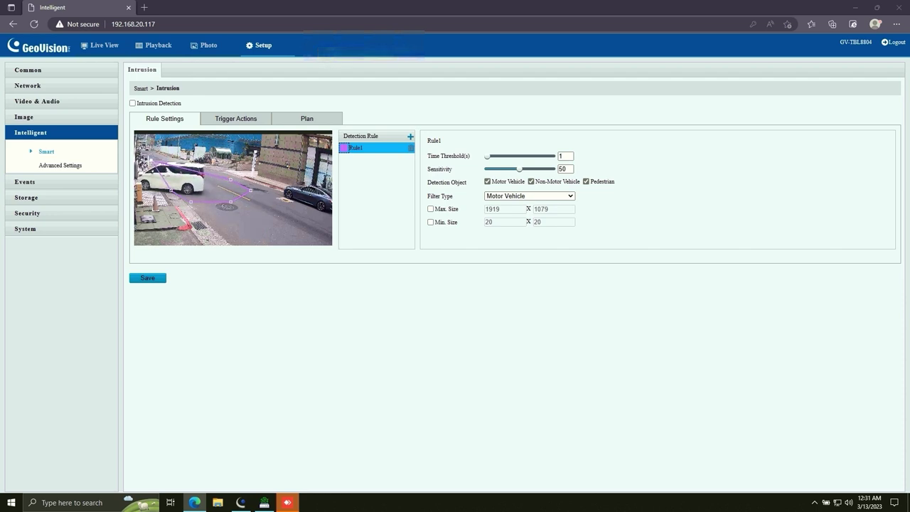
- Reshape the intrusion region's corners to cover the street and save the rule
click(230, 178)
drag(224, 172, 200, 164)
drag(252, 191, 259, 185)
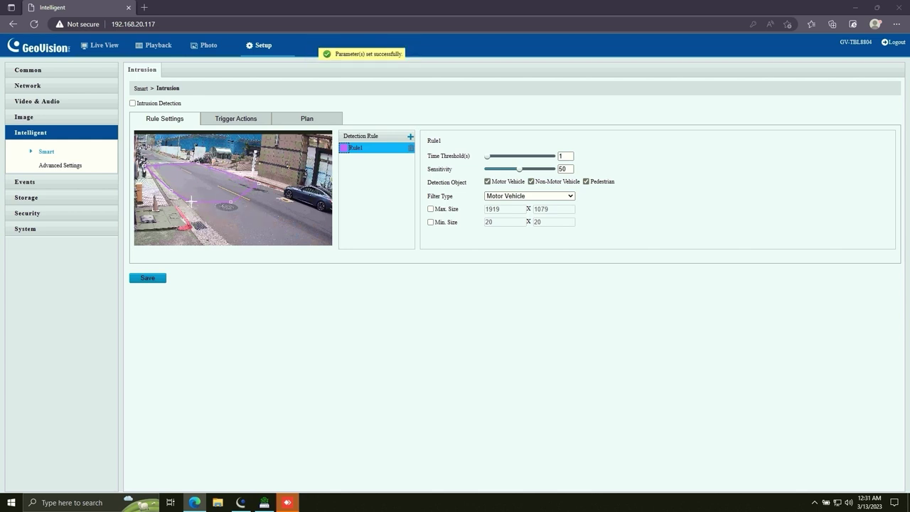
drag(191, 202, 189, 207)
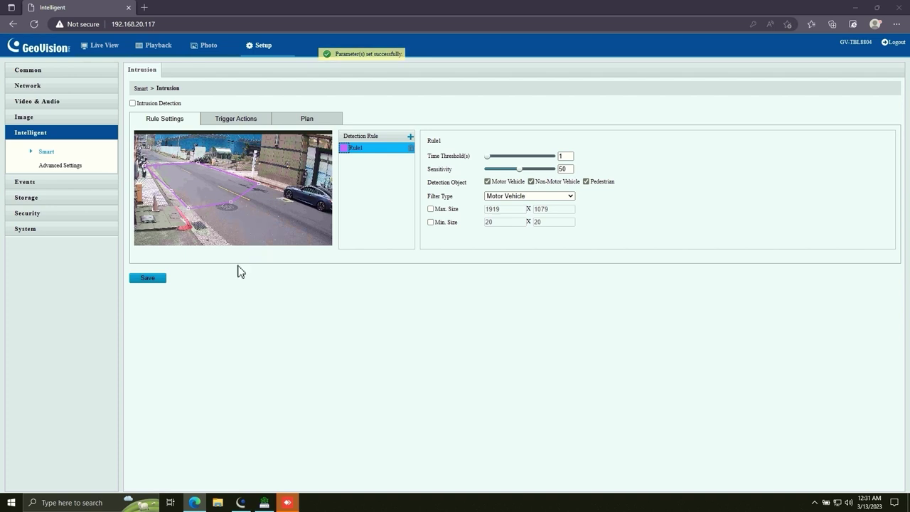
click(147, 283)
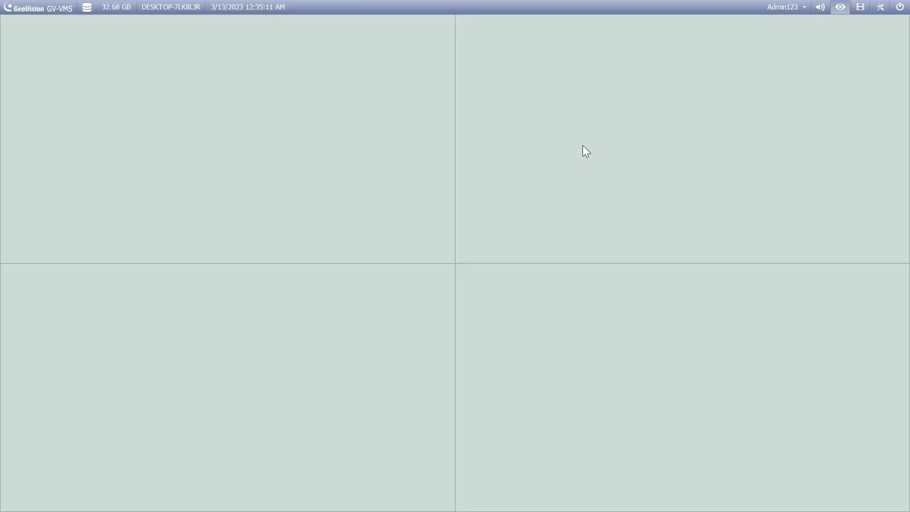
- Set Camera3 to camera-side IPCVA analysis in Video Process and confirm both dialogs
click(880, 7)
click(880, 24)
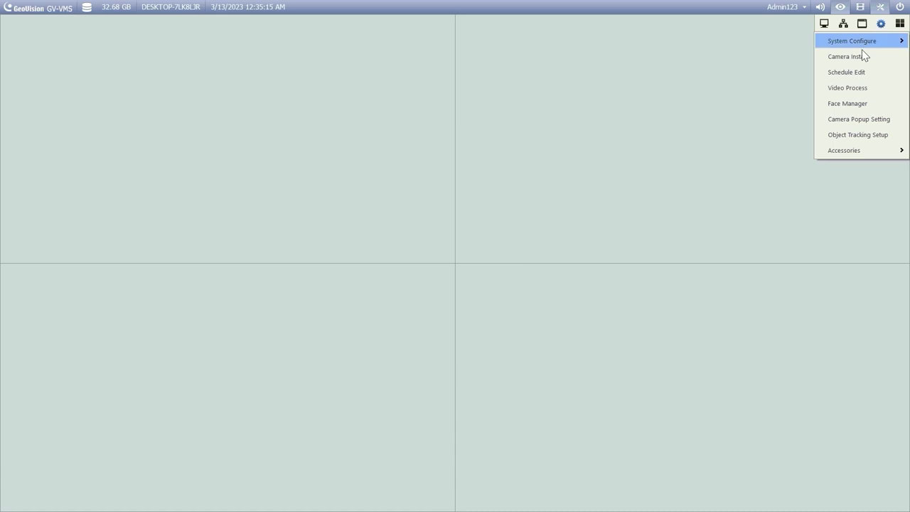
click(857, 90)
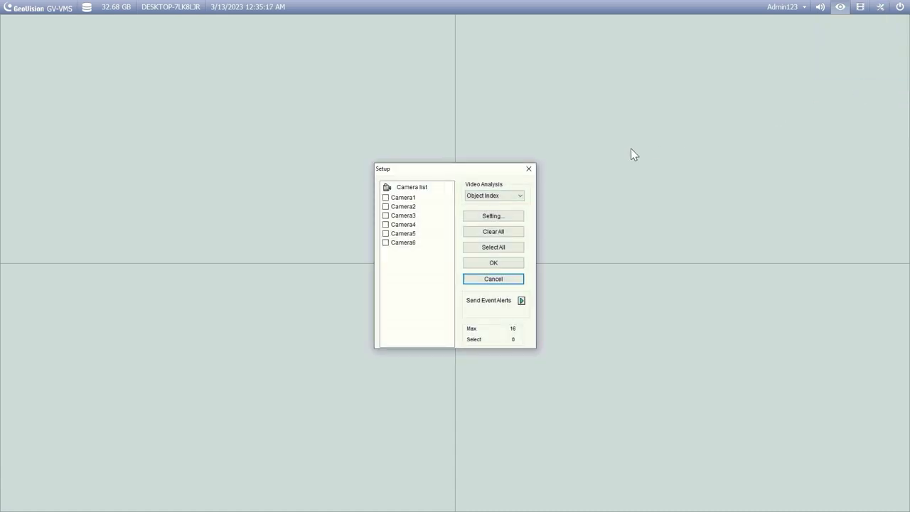
click(506, 196)
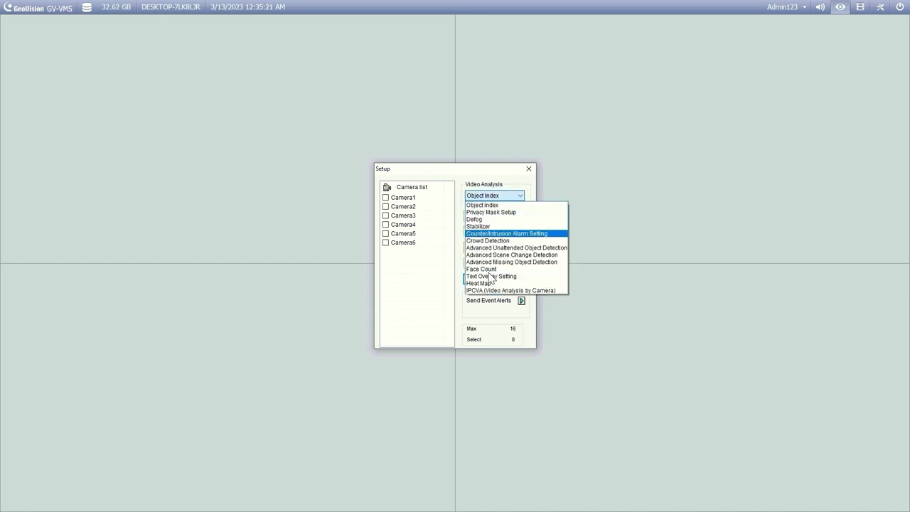
click(490, 291)
click(387, 217)
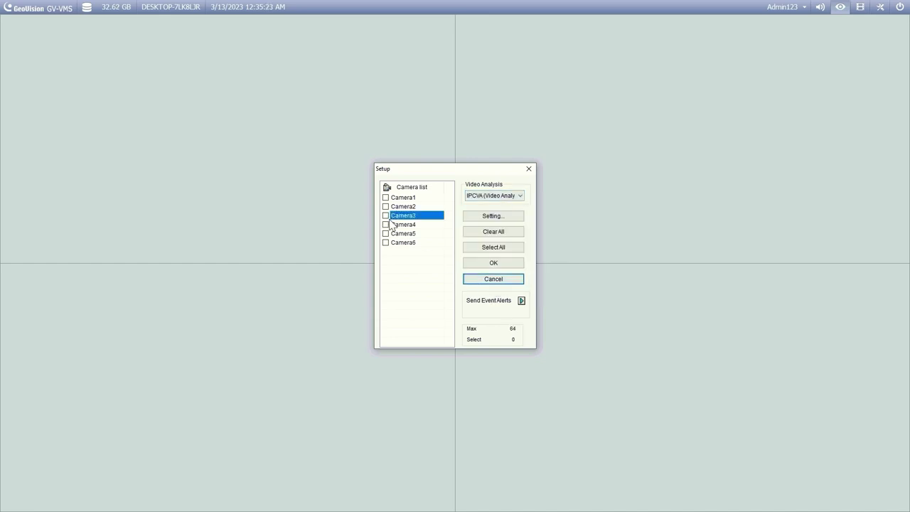
click(486, 217)
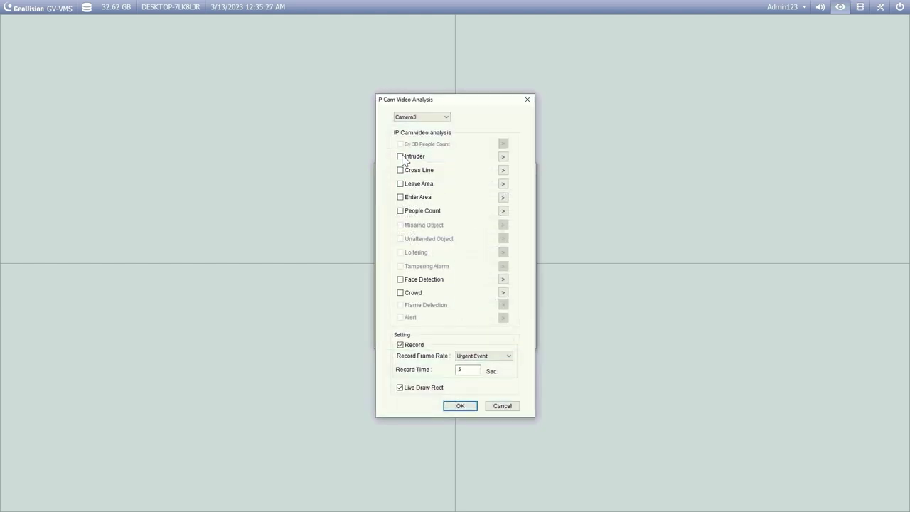
click(469, 406)
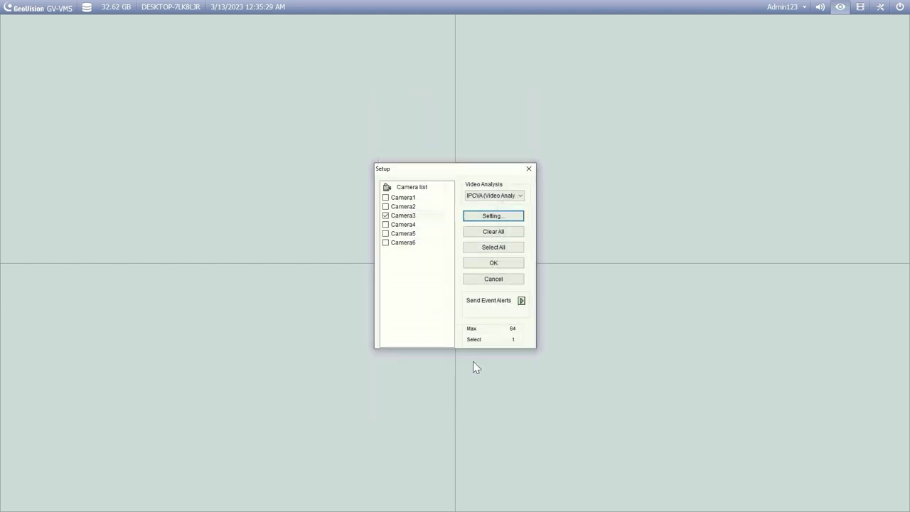
click(502, 263)
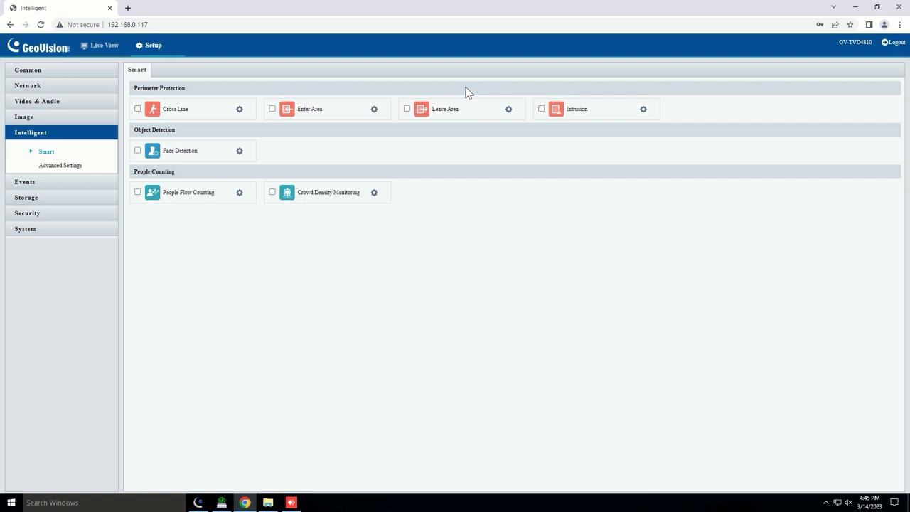
- Enable Face Detection in the camera's web settings and save it
click(240, 152)
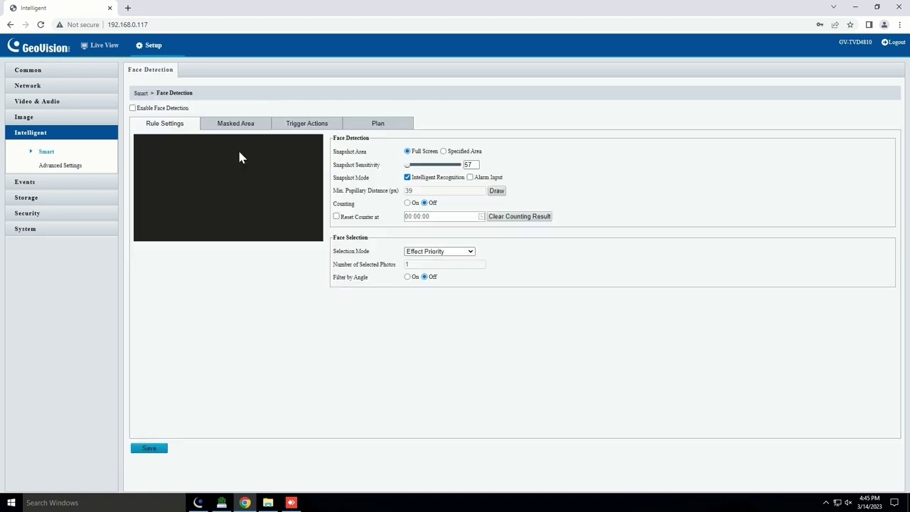
click(132, 109)
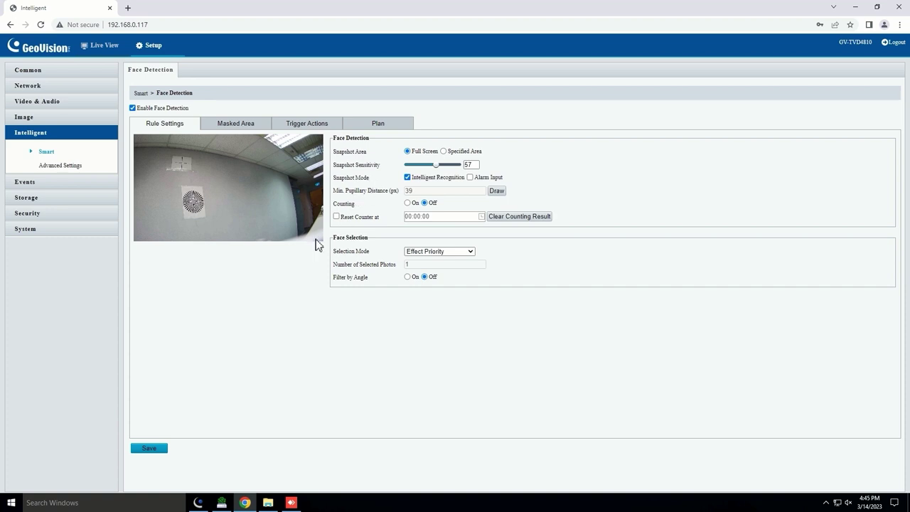
click(149, 448)
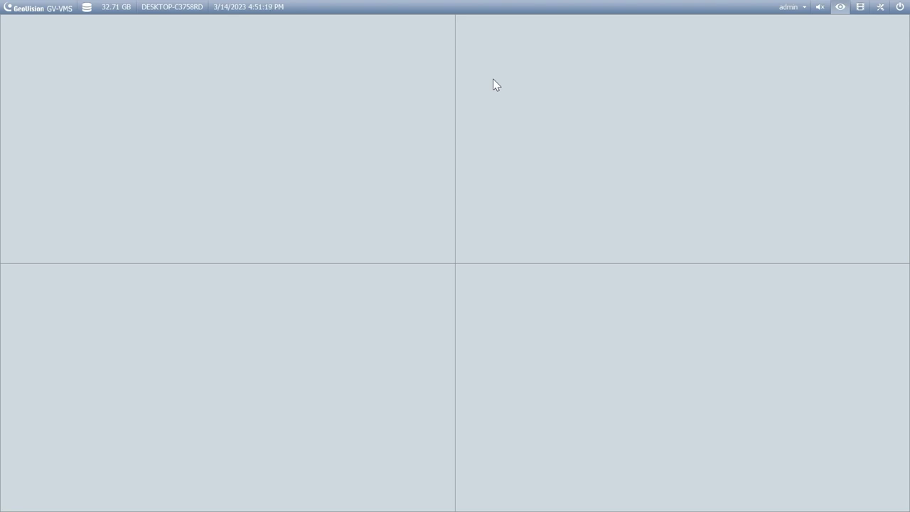
- Choose camera-side IPCVA analysis in Video Process and include the TVD4810 camera
click(880, 11)
click(881, 23)
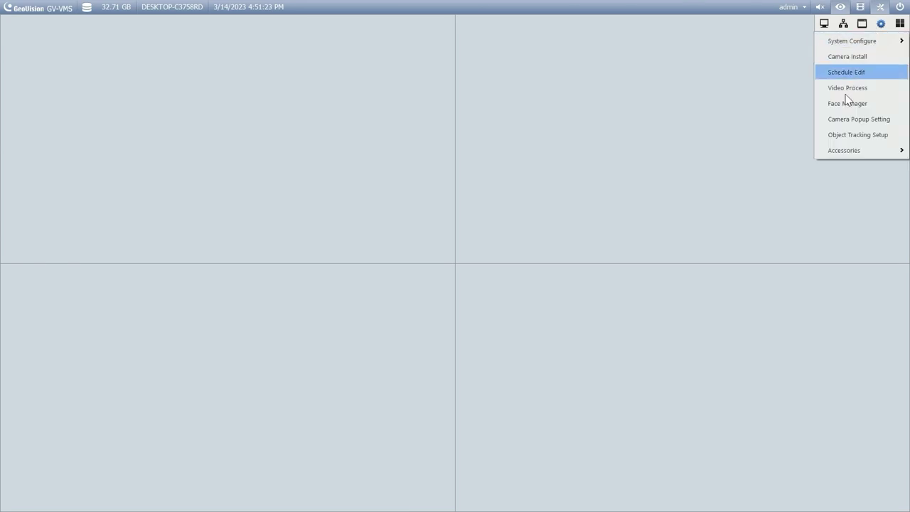
click(846, 88)
click(494, 195)
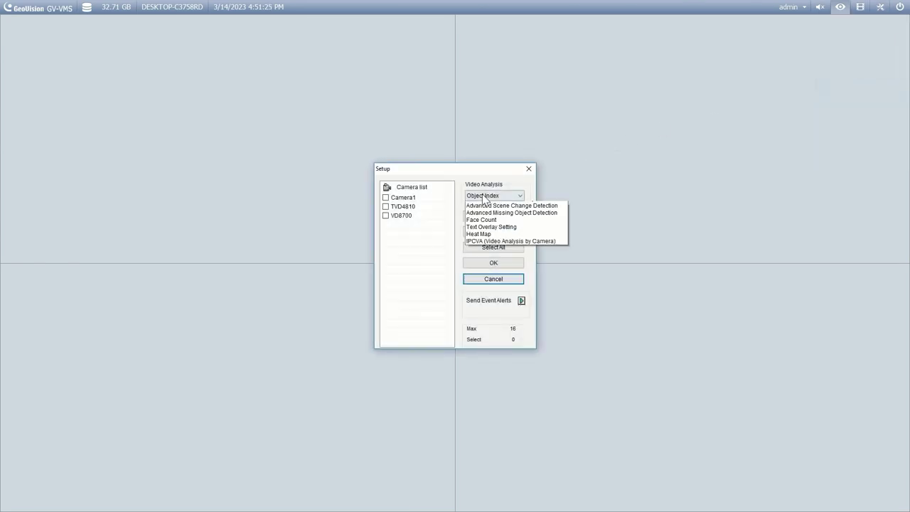
click(490, 290)
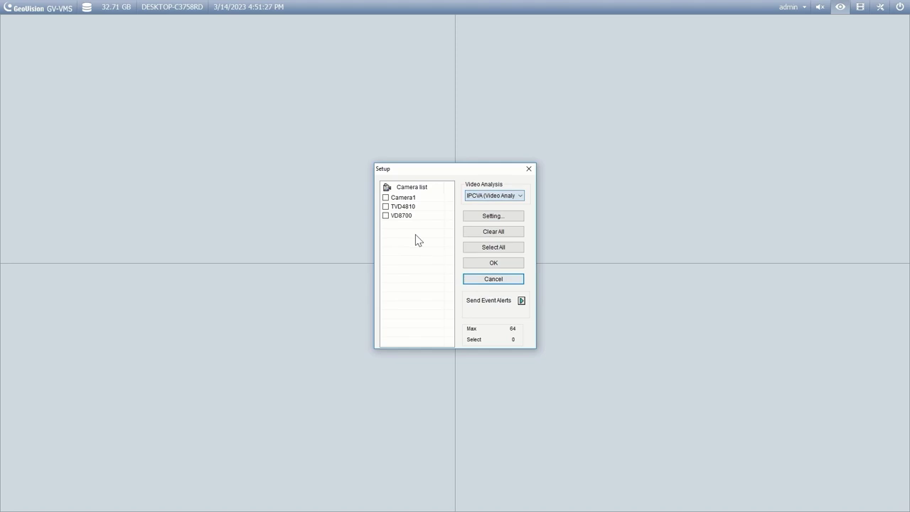
click(384, 208)
click(385, 207)
- Tick Face Detection with Blur for TVD4810 and apply the analysis settings
click(494, 217)
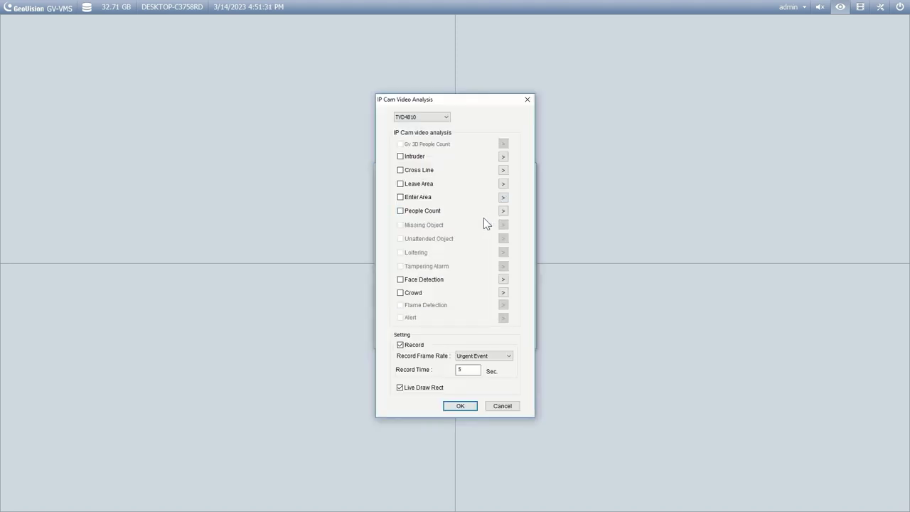
click(402, 281)
click(503, 280)
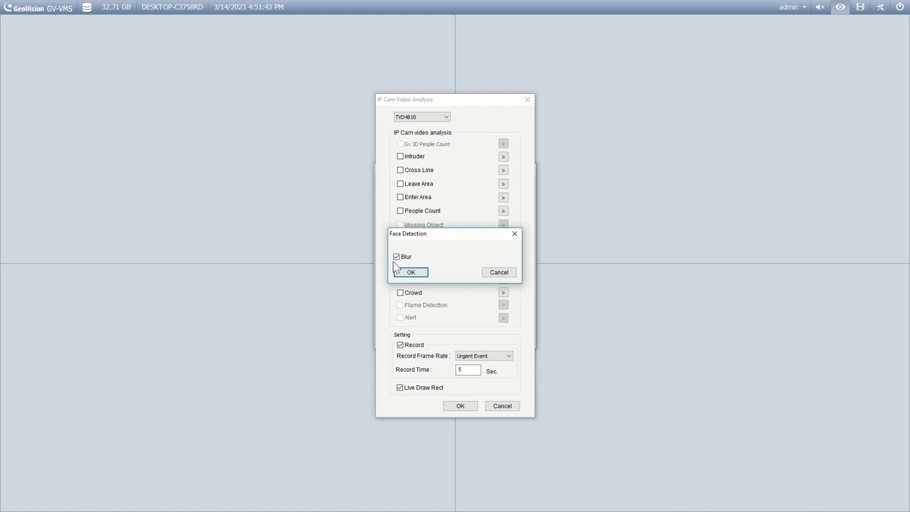
click(412, 271)
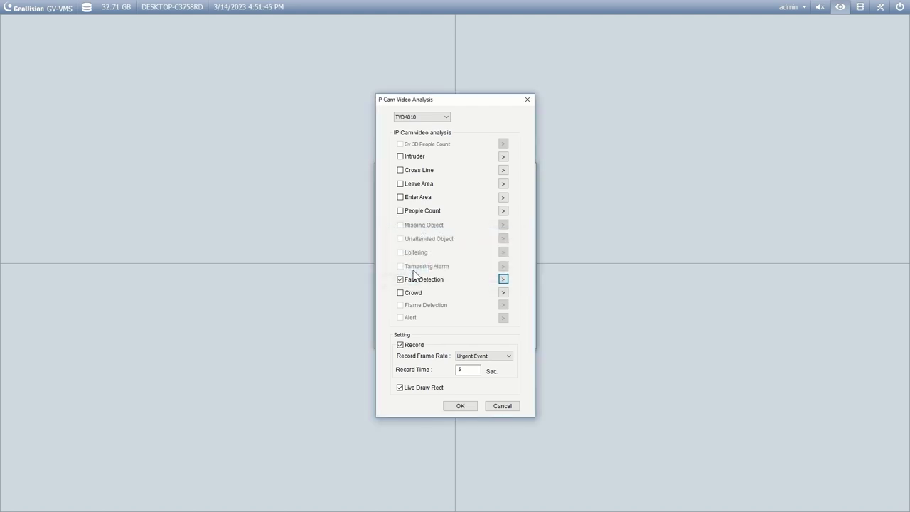
click(461, 405)
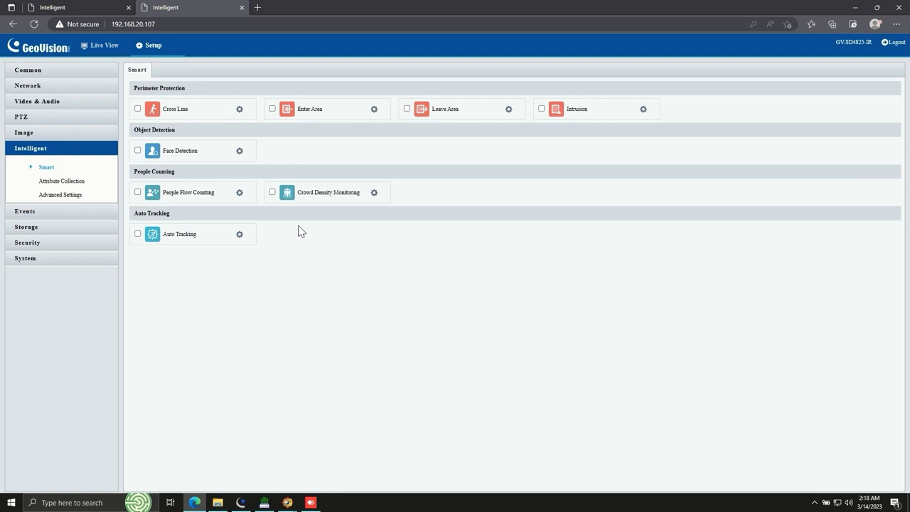
- Enable People Flow Counting, nudge the walkway line lower, keep Total counting type, and save
click(240, 192)
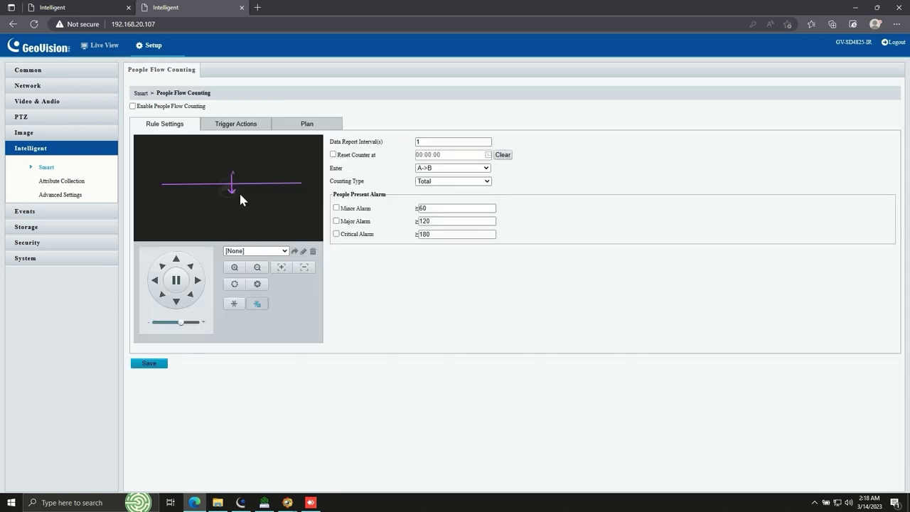
click(132, 106)
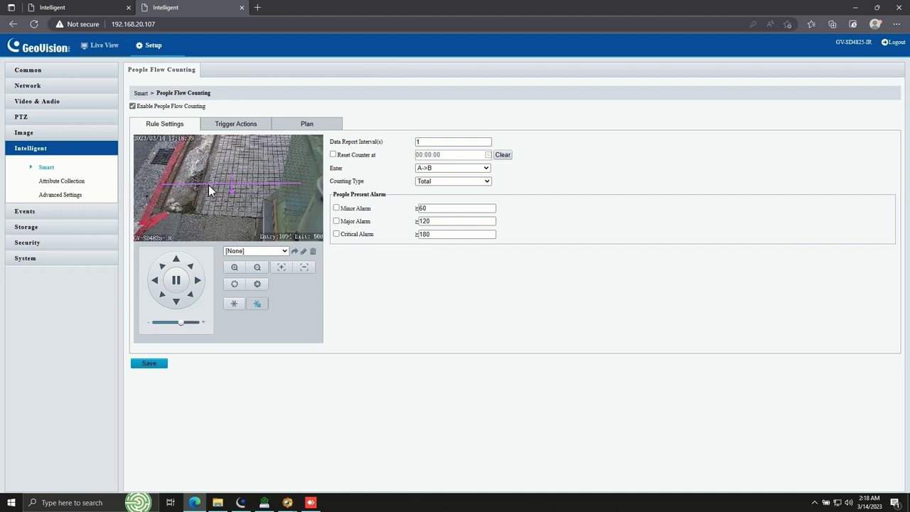
drag(209, 185, 212, 190)
click(451, 181)
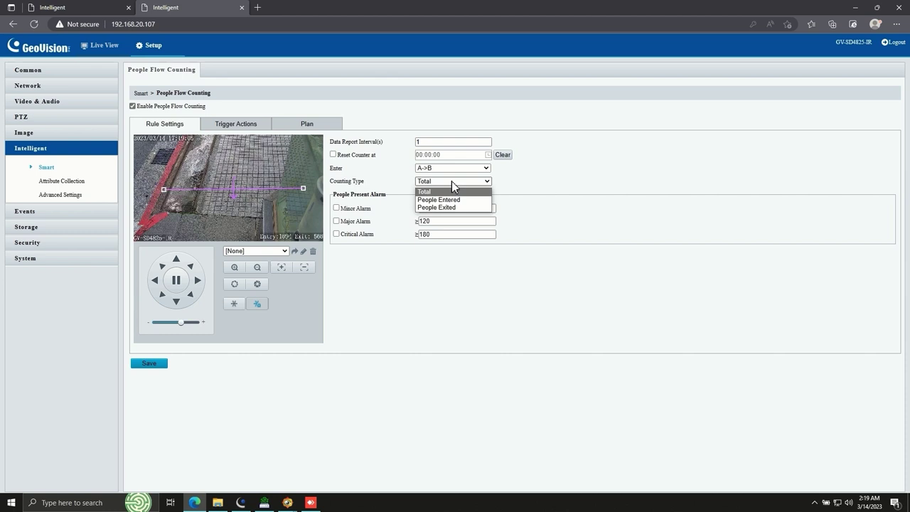
click(452, 182)
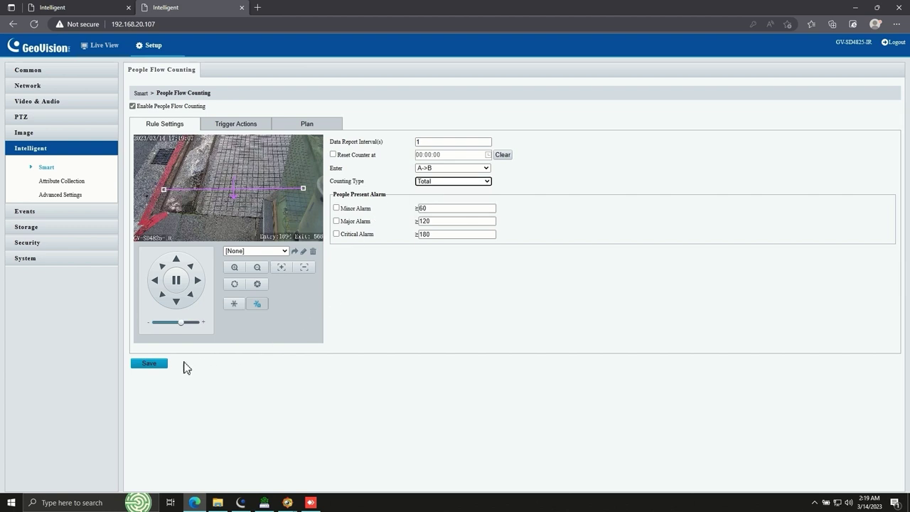
click(148, 372)
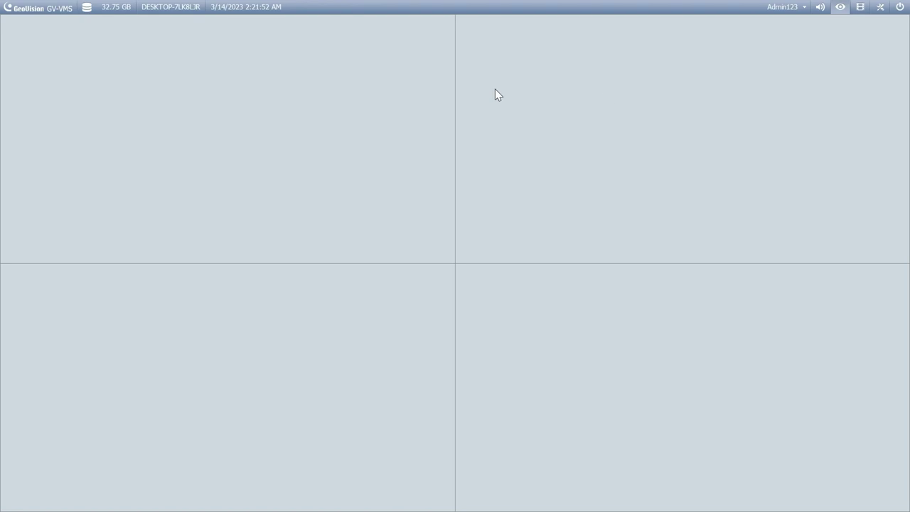
- Set Camera4 to IPCVA camera-side analysis with People Count ticked, confirming both dialogs
click(881, 7)
click(881, 23)
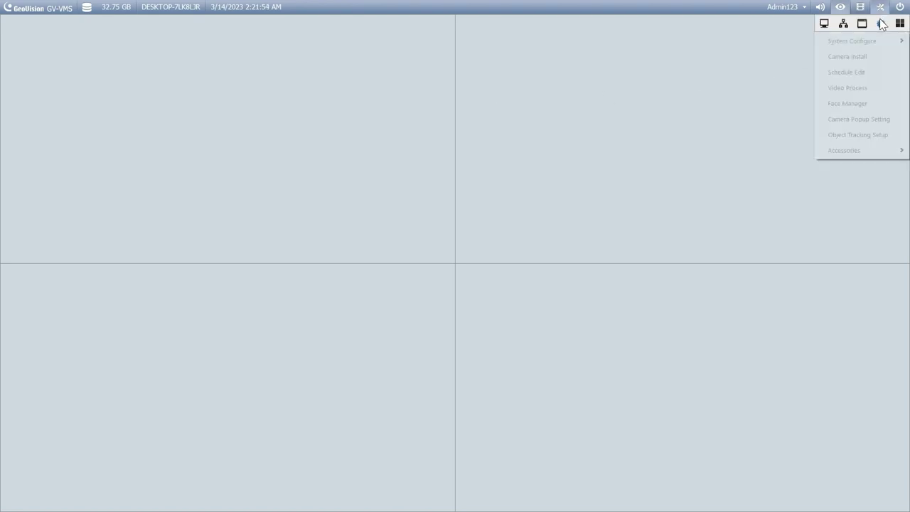
click(849, 90)
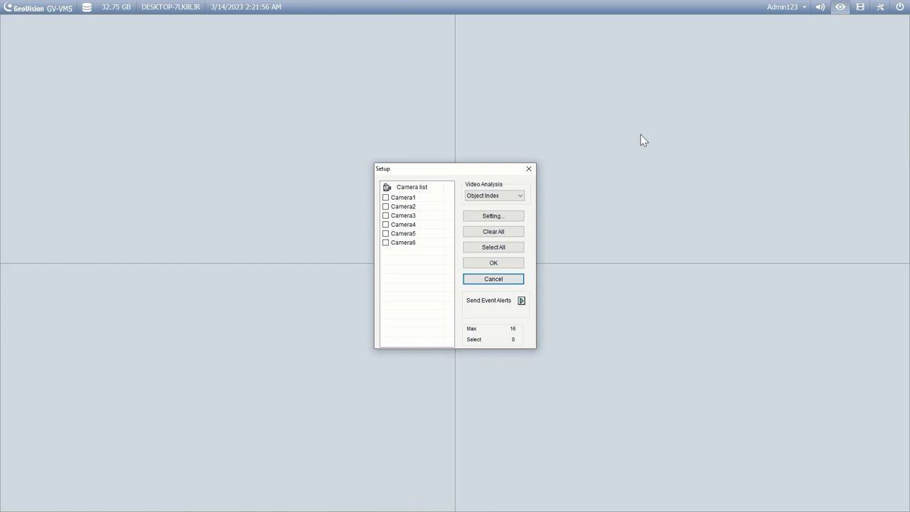
click(519, 198)
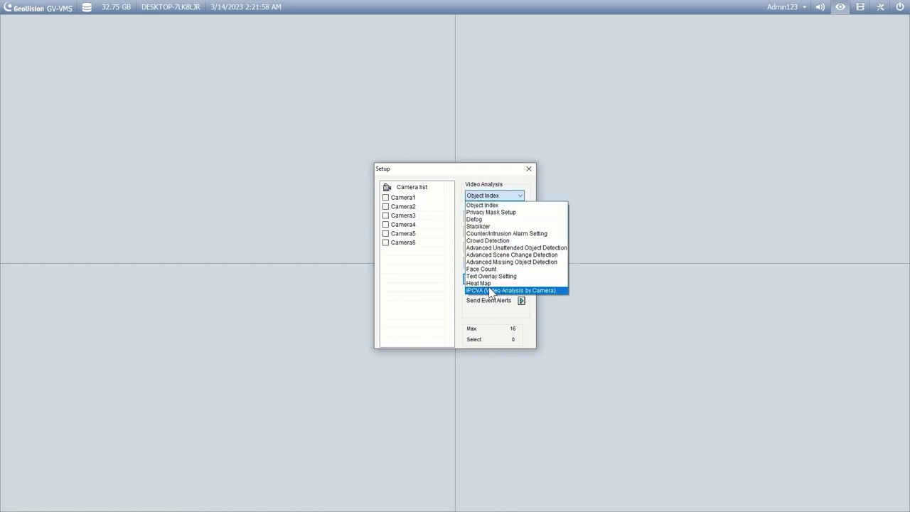
click(490, 290)
click(385, 224)
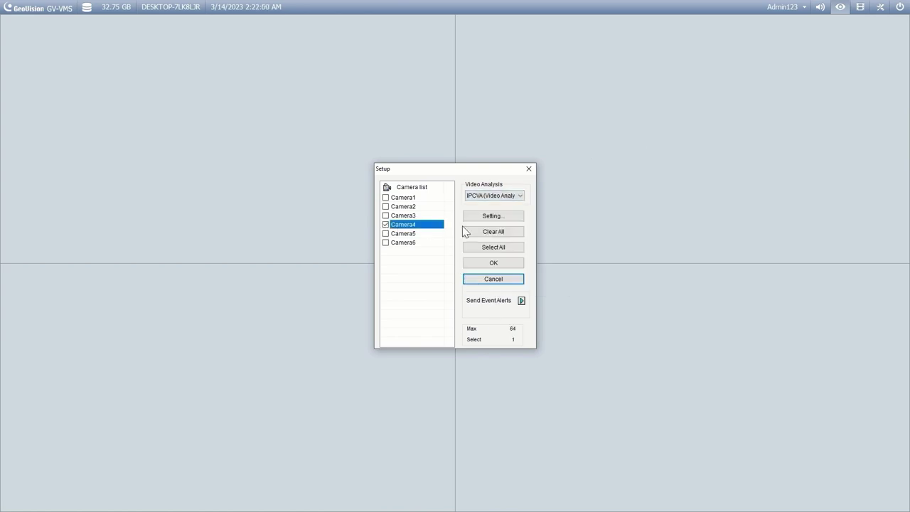
click(493, 216)
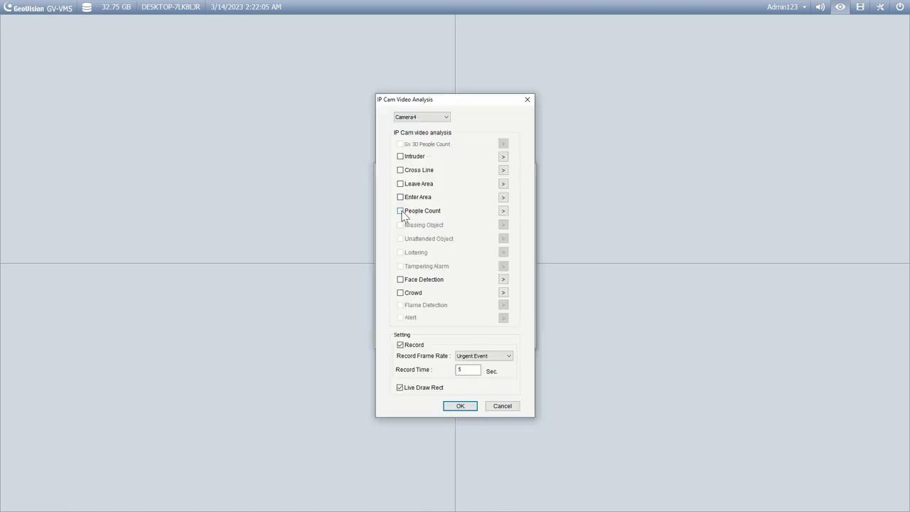
click(461, 406)
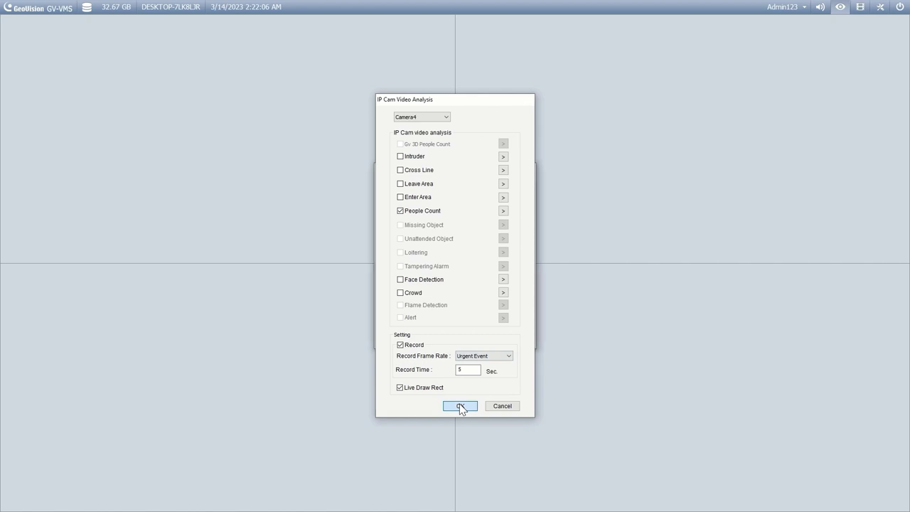
click(490, 268)
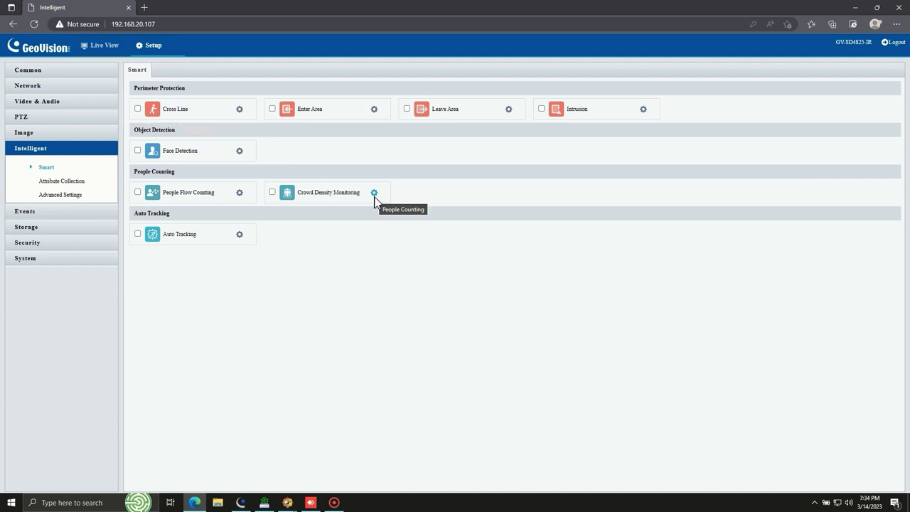
- Enable Crowd Density Monitoring with Minor, Major and Critical alarms at 1, 2, 3 people, and save
click(374, 193)
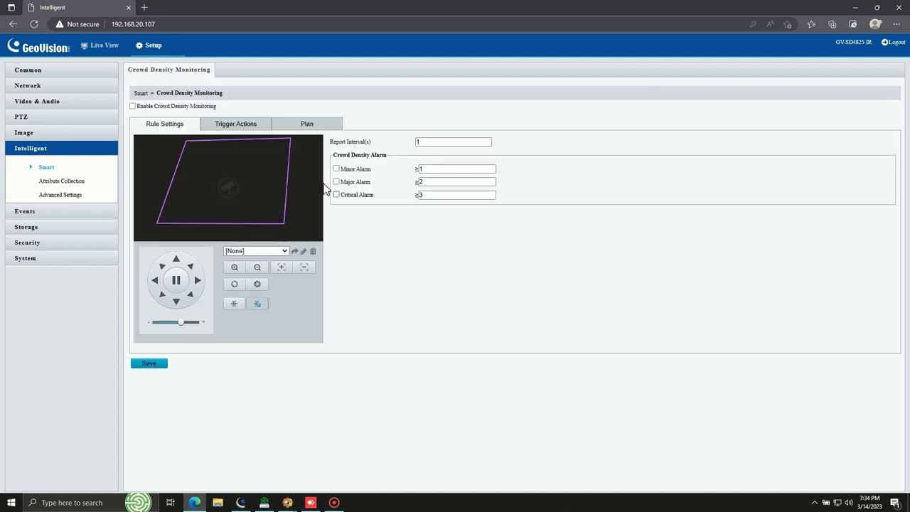
click(132, 107)
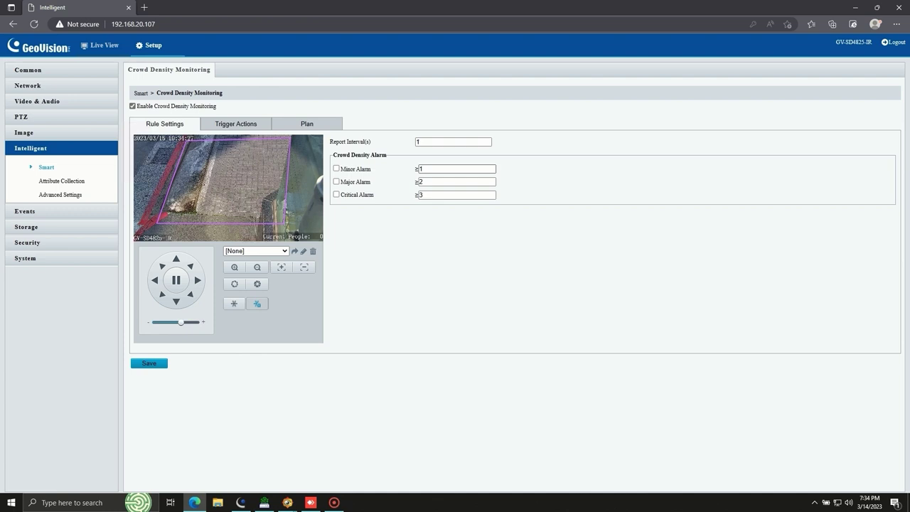
click(336, 169)
click(337, 182)
click(336, 195)
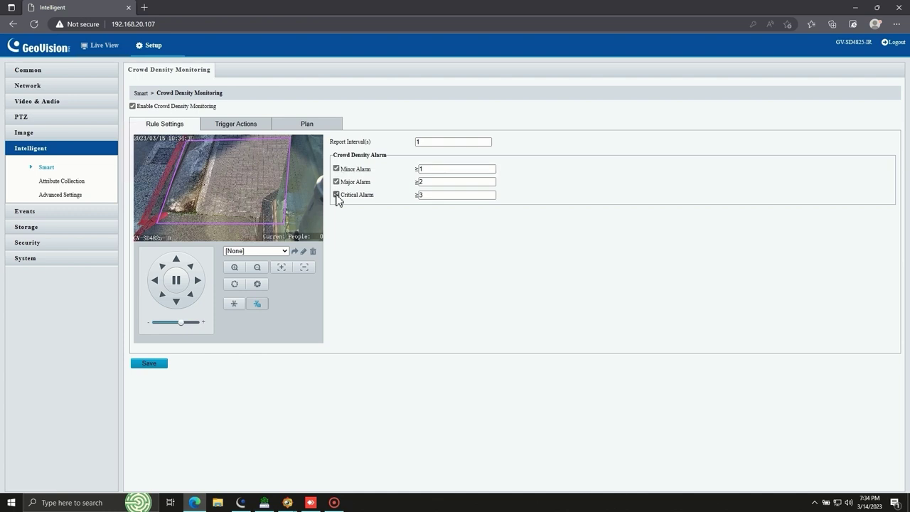
click(149, 367)
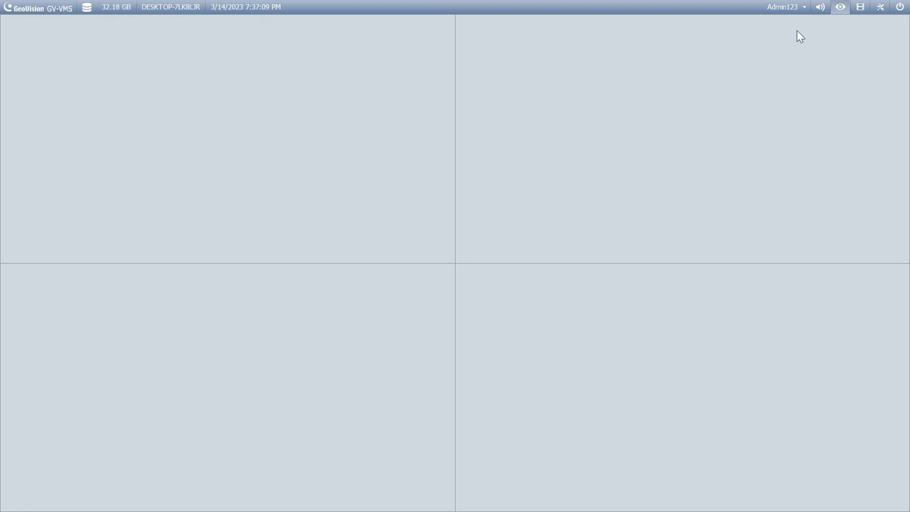
- Switch Camera4's IPCVA camera-side analysis to Crowd and apply the video process setup
click(875, 9)
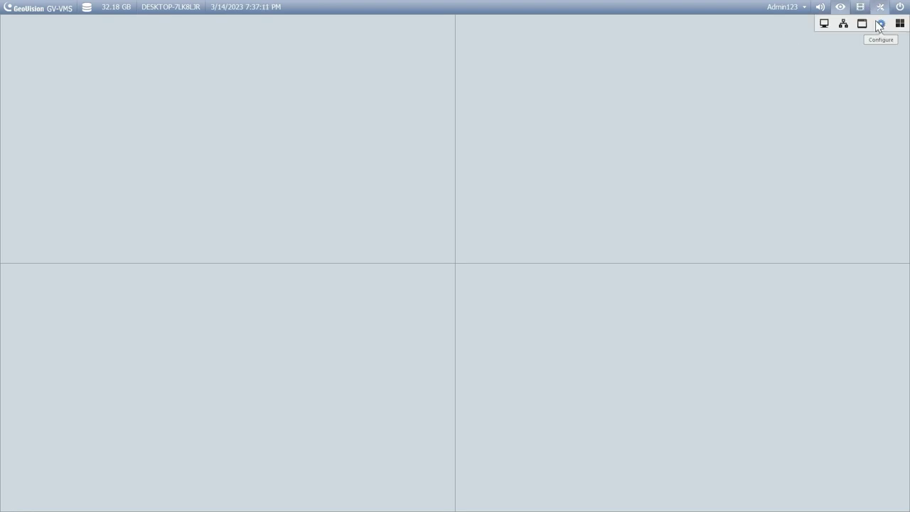
click(881, 24)
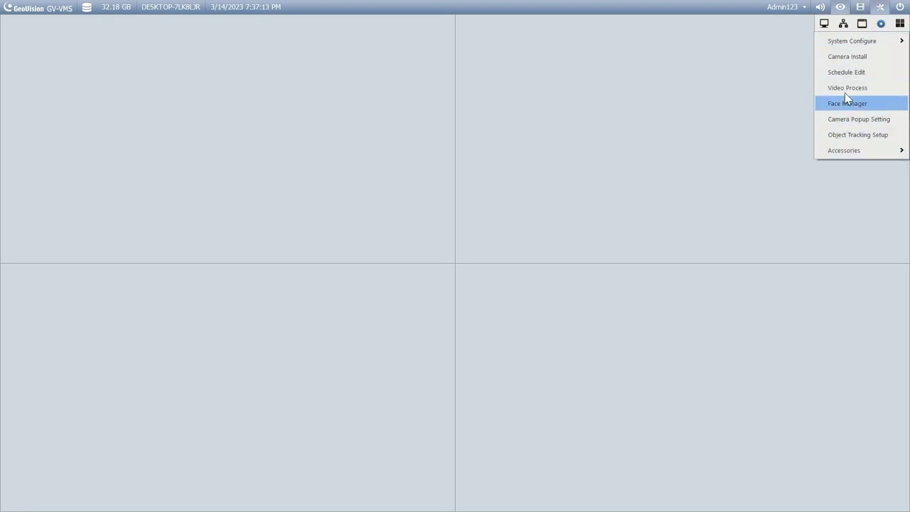
click(846, 88)
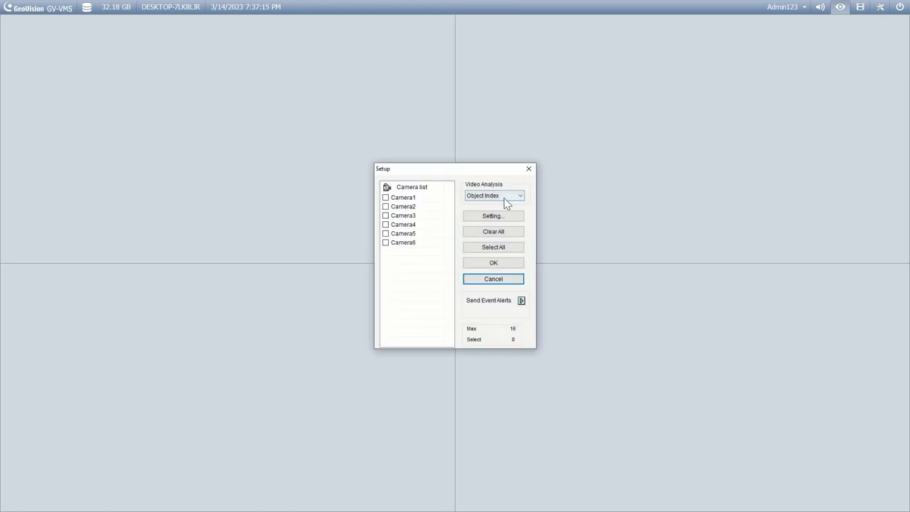
click(506, 200)
click(496, 292)
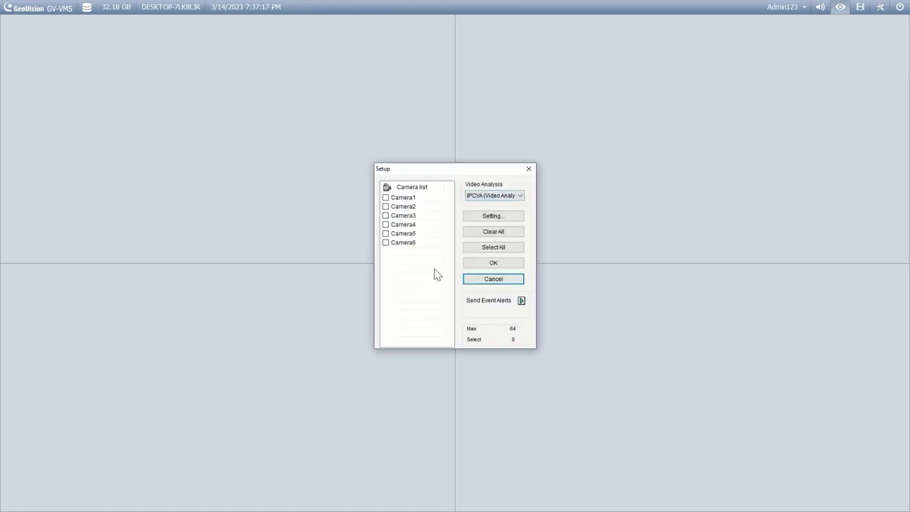
click(386, 224)
click(499, 216)
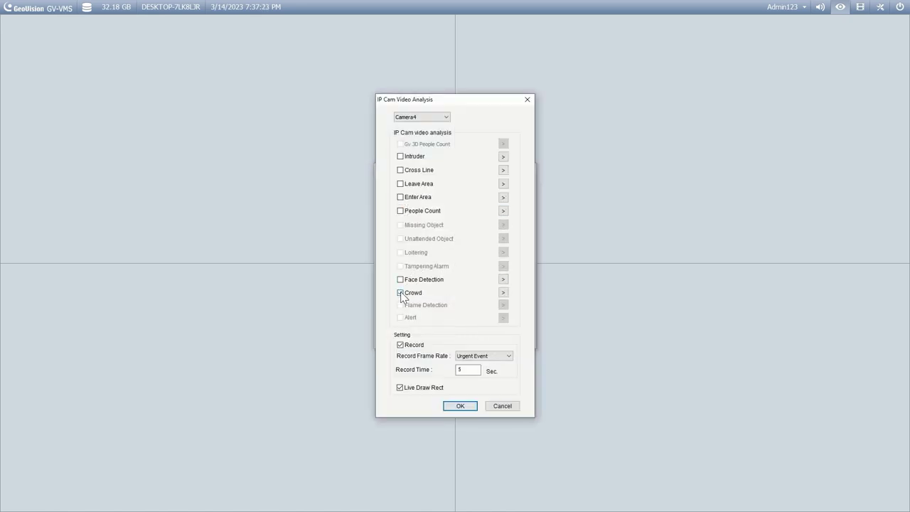
click(454, 407)
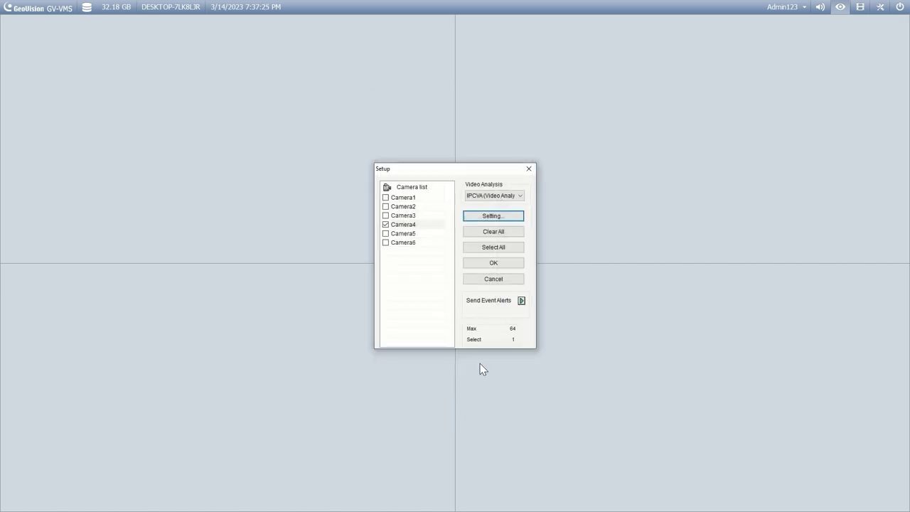
click(497, 263)
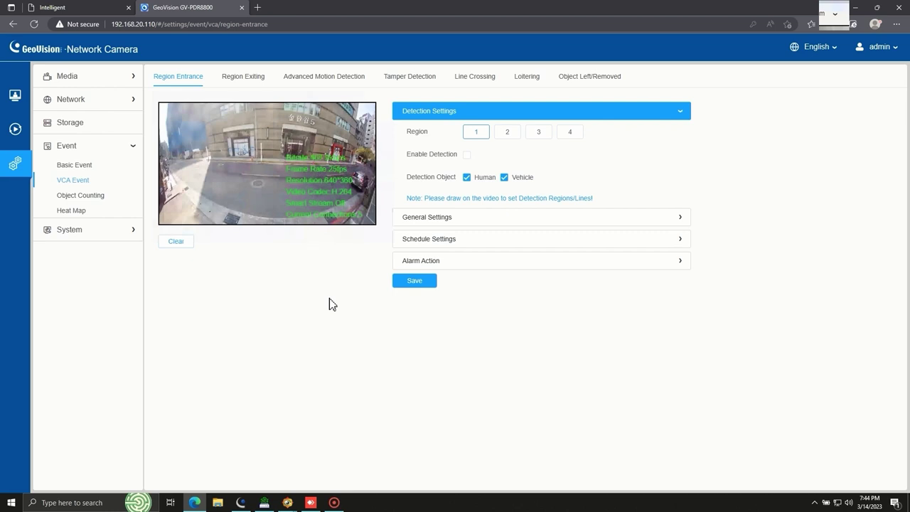
- On the Loitering tab, outline Region 1 across the street with four corners and save
click(516, 81)
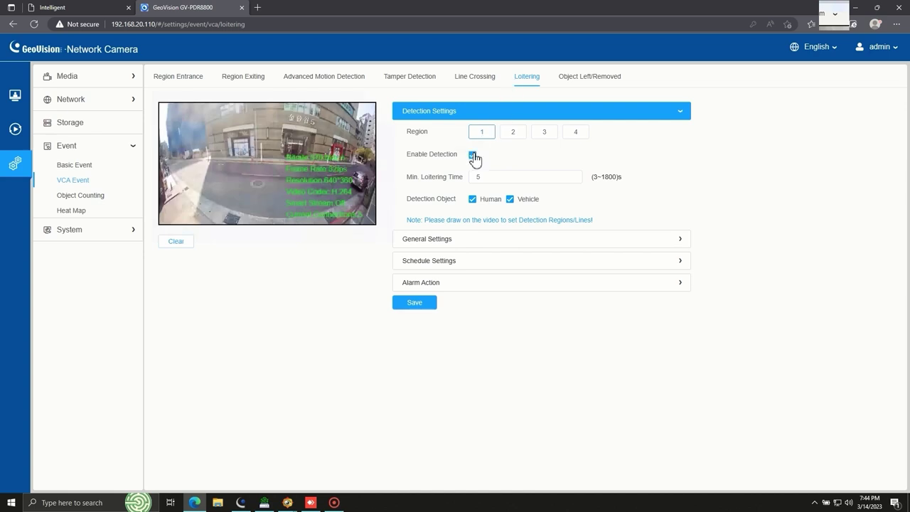
click(204, 143)
click(205, 168)
click(350, 170)
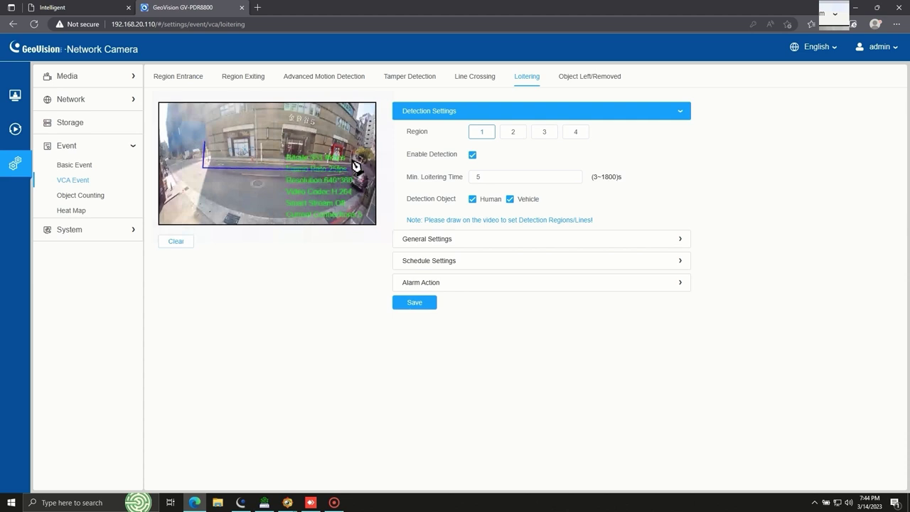
click(352, 147)
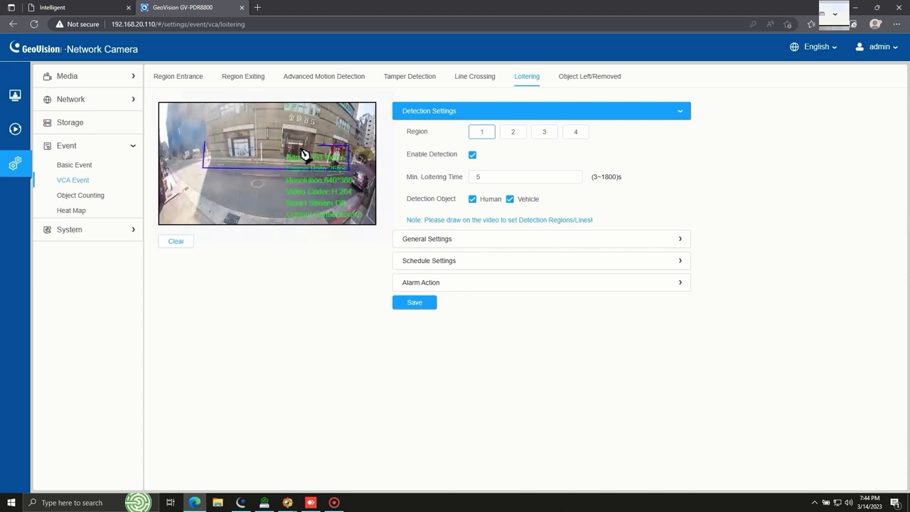
click(206, 147)
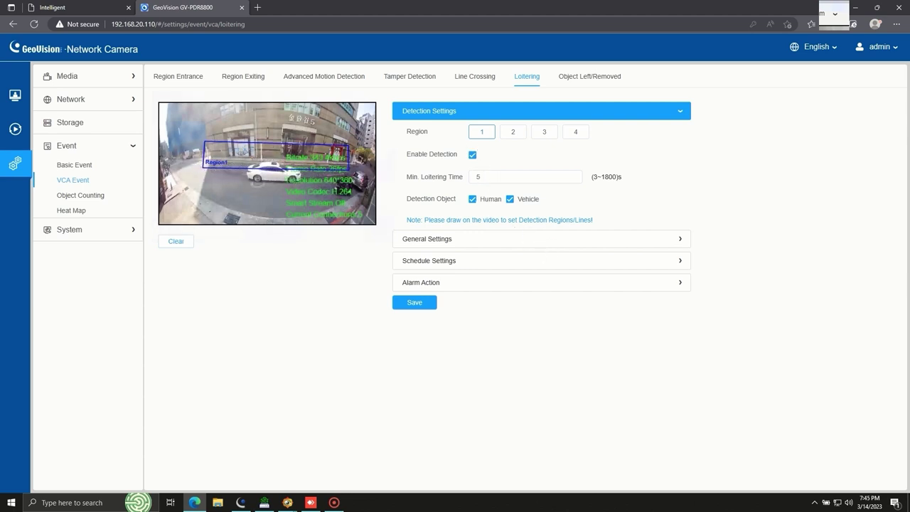
click(427, 305)
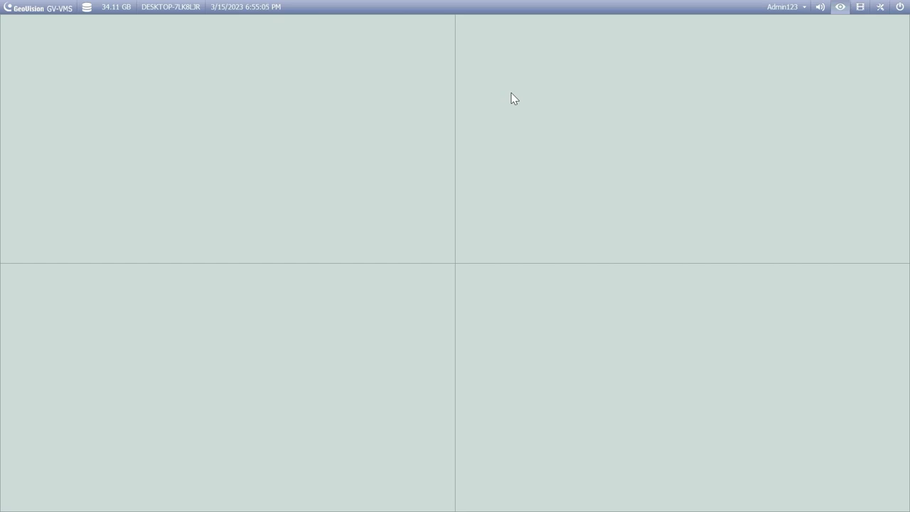
- Enable IPCVA camera-side analysis for Camera2 and Camera6, confirming Camera2's settings and the setup
click(881, 7)
click(881, 23)
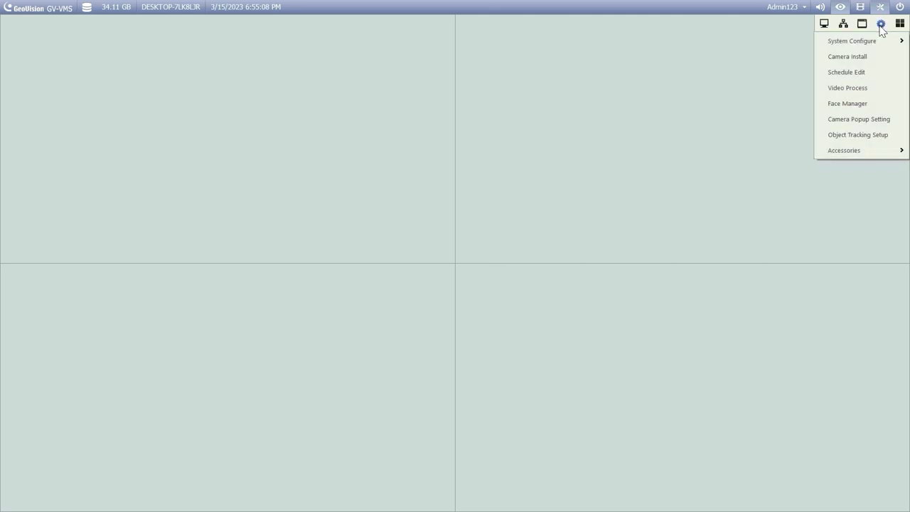
click(852, 87)
click(515, 197)
click(495, 289)
click(386, 206)
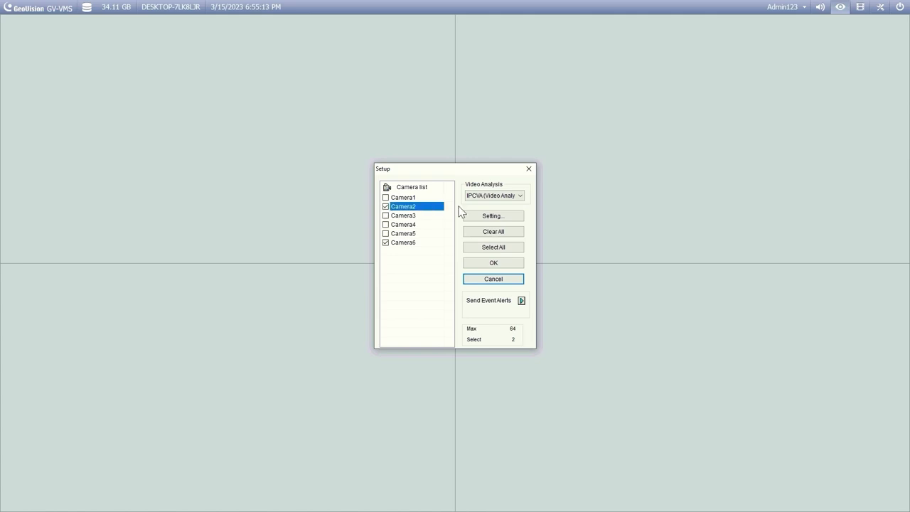
click(483, 215)
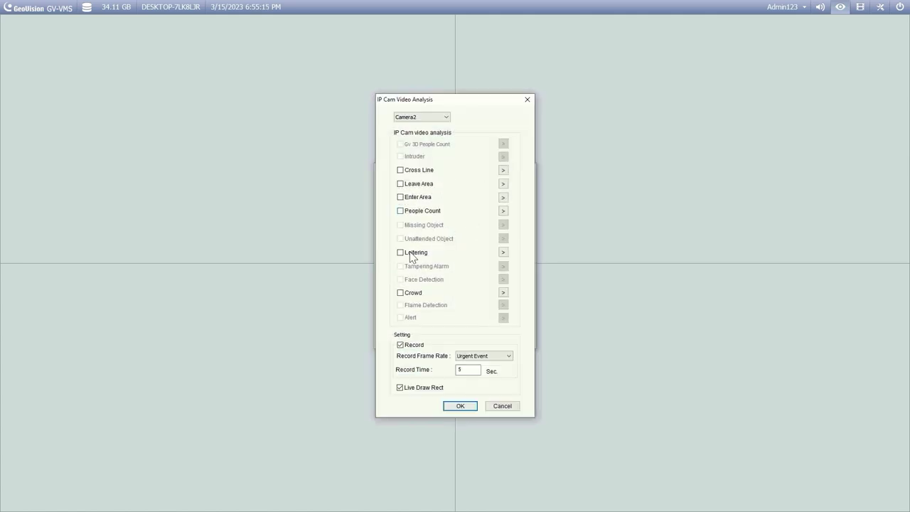
click(461, 405)
click(501, 263)
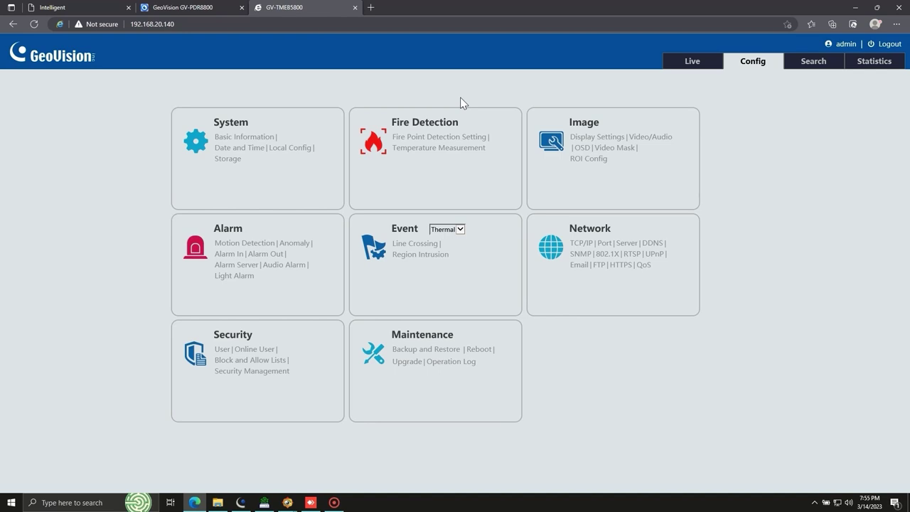
- Enable Temperature Measurement under Fire Detection with max and min temperature display, and save
click(443, 126)
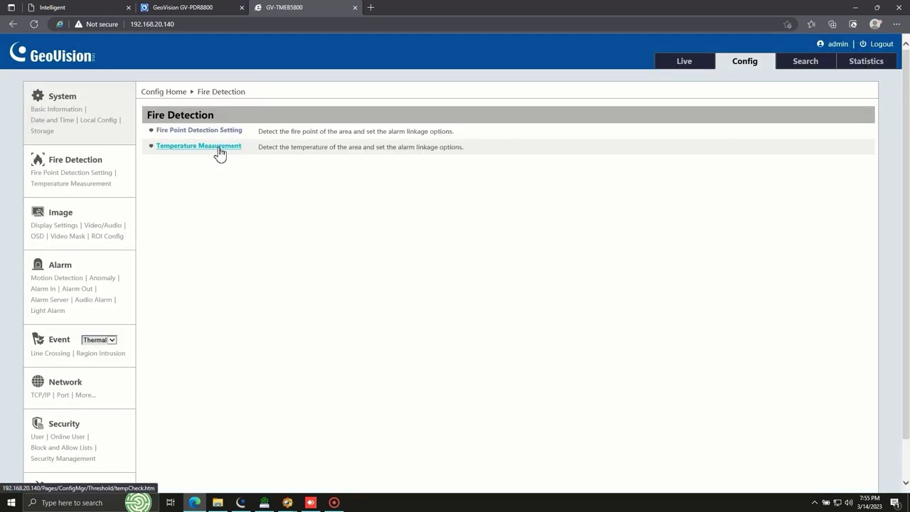
click(219, 149)
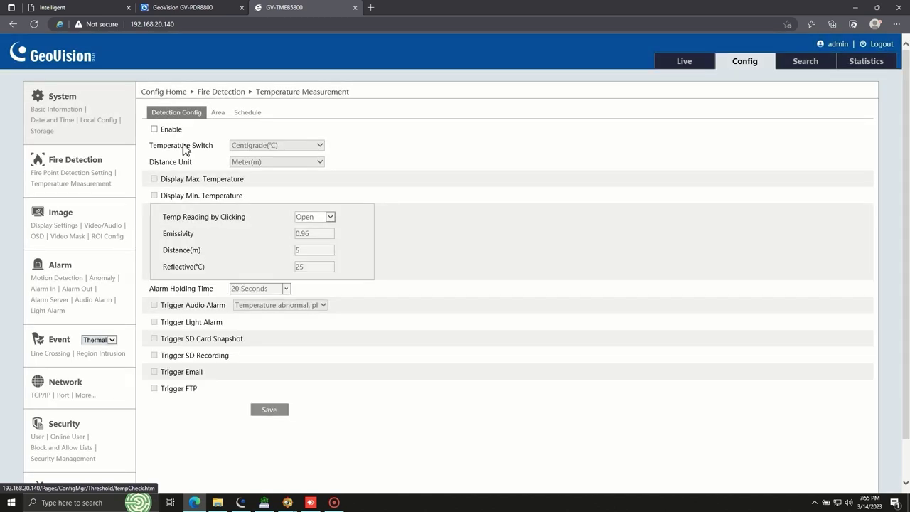
click(154, 130)
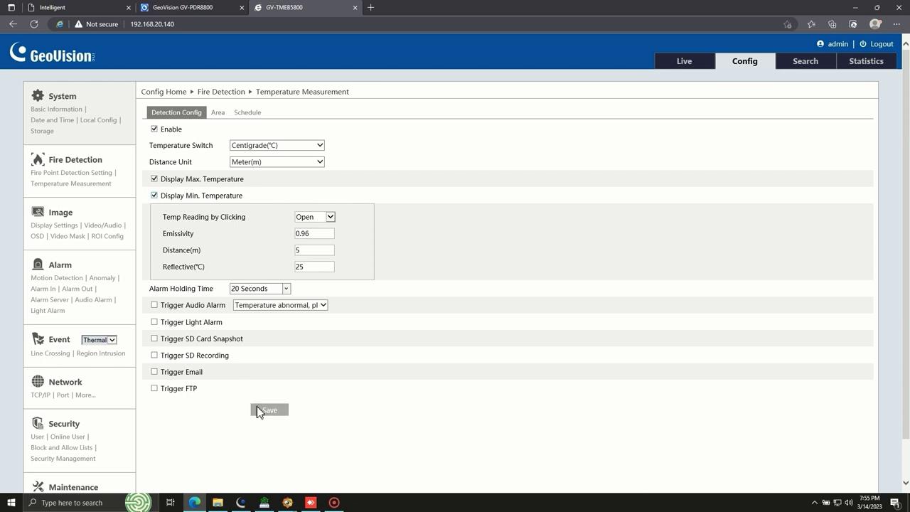
click(258, 410)
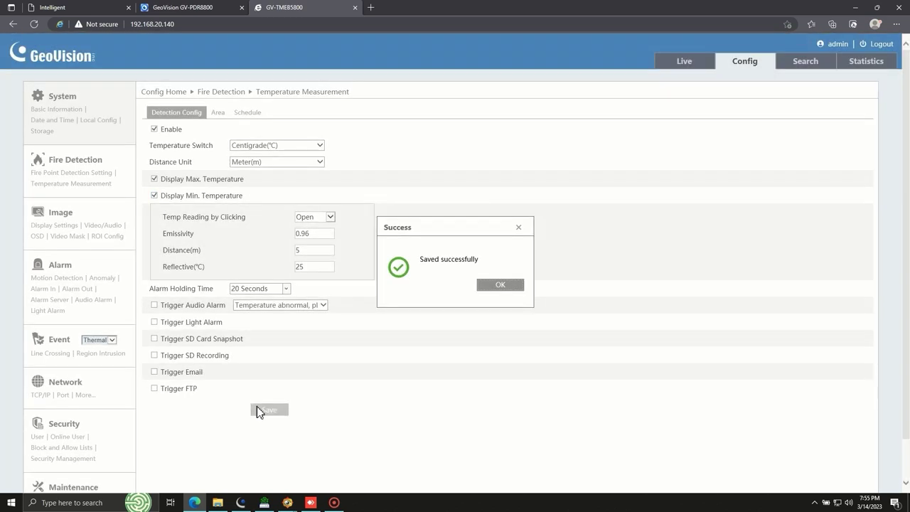
click(487, 287)
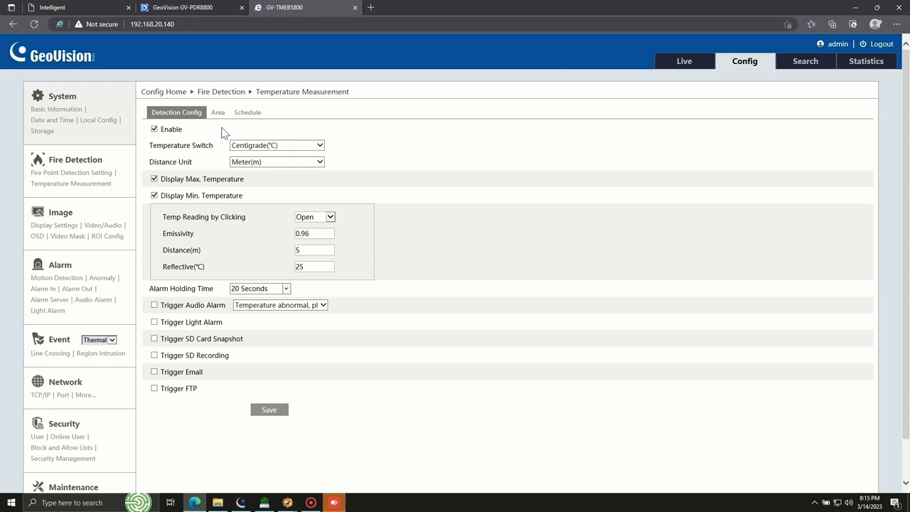
- Name measurement row 1 'Area 1' and set its type to Area
click(218, 113)
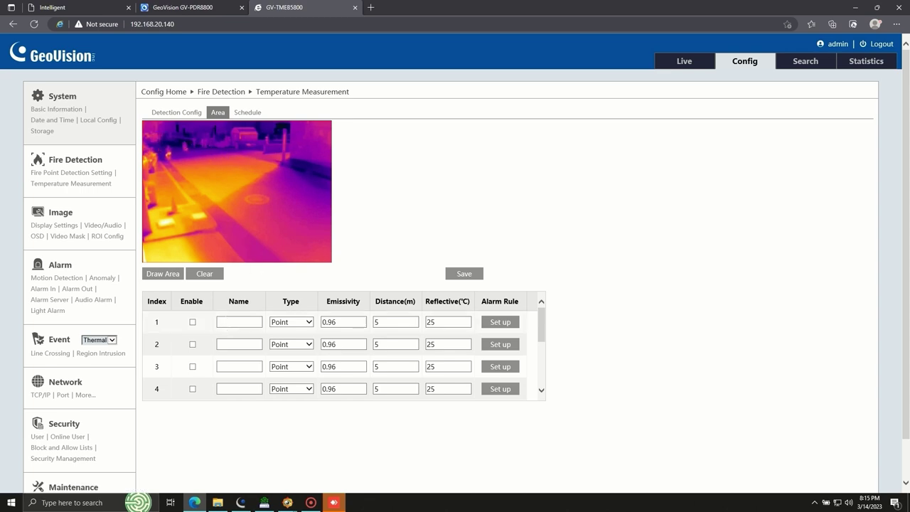
click(227, 320)
text(Area 1)
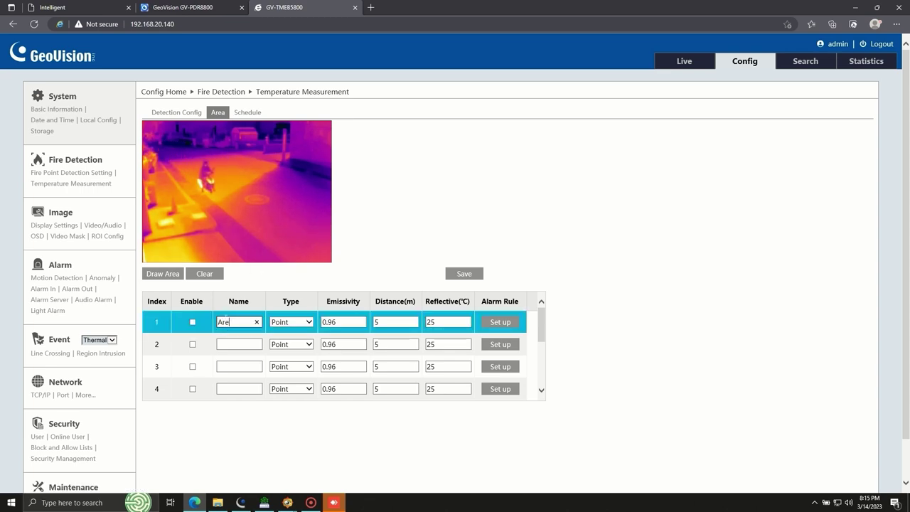
click(290, 326)
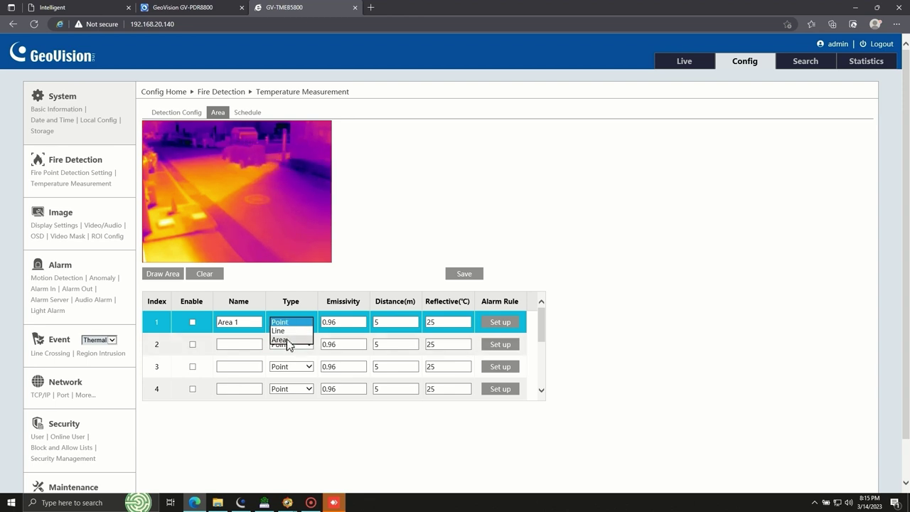
click(288, 341)
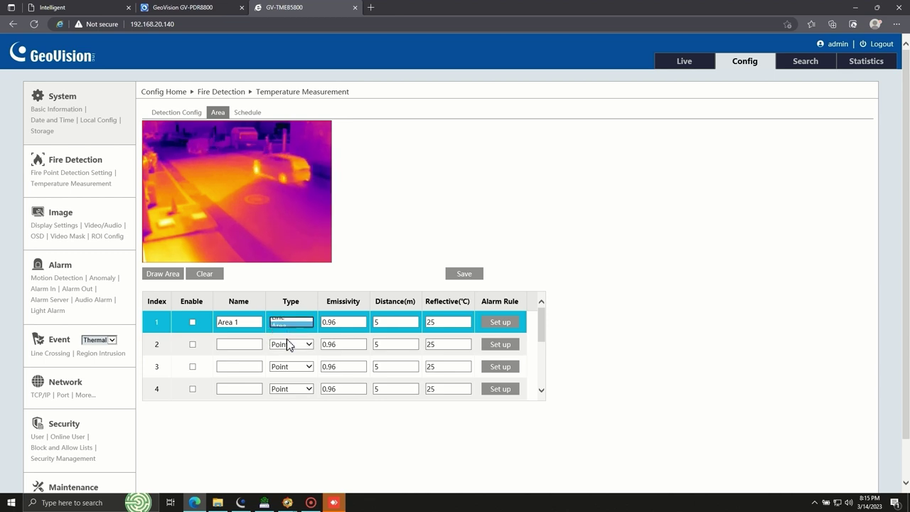
- Draw a four-corner rectangular outline for Area 1 over the floor in the thermal image
click(162, 275)
click(176, 161)
click(304, 151)
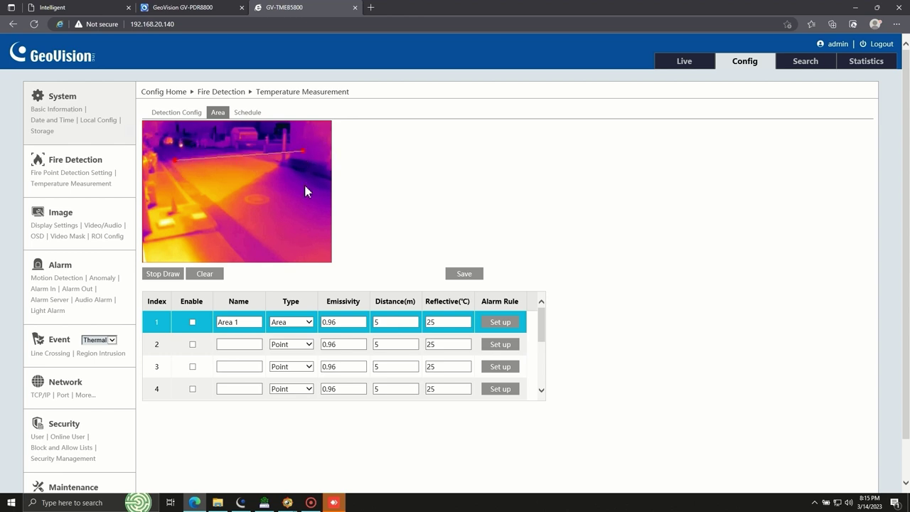
click(303, 212)
click(176, 216)
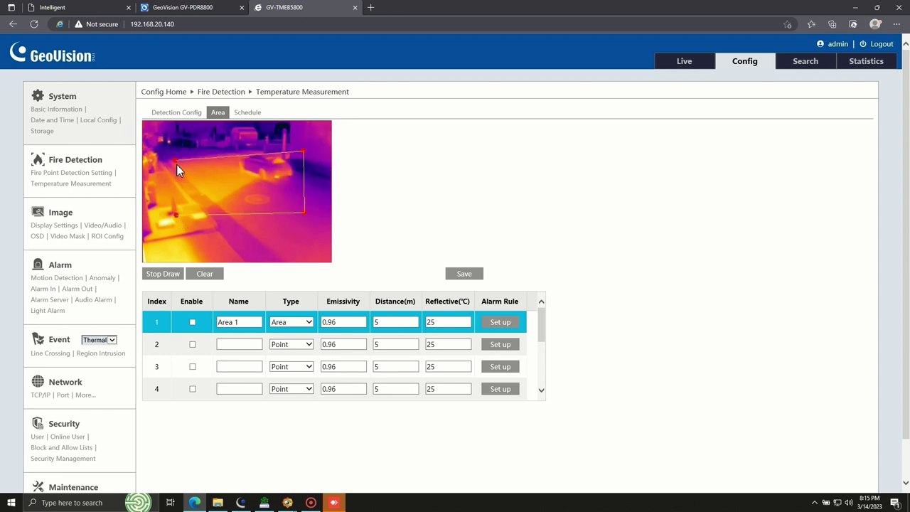
click(176, 160)
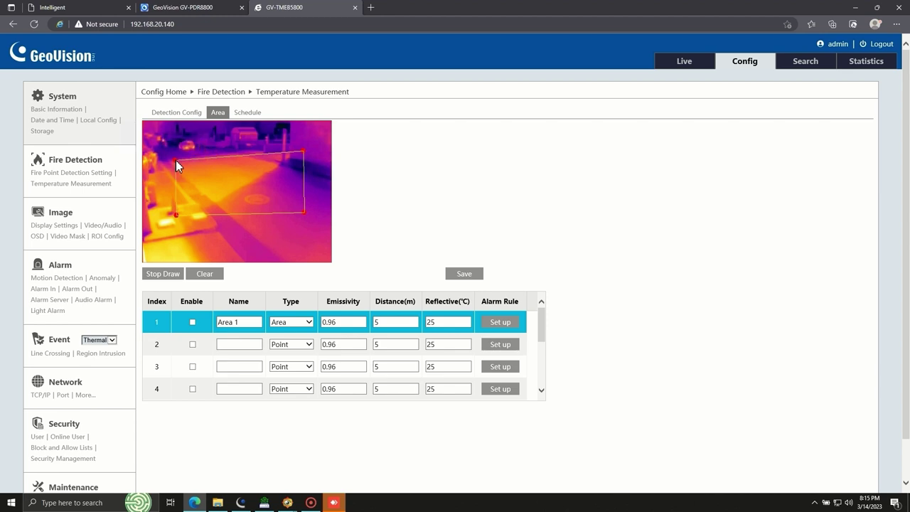
- Set Area 1's alarm rule to Above (Min. Temperature) at 100 °C, enable the row, and save
click(500, 324)
click(519, 225)
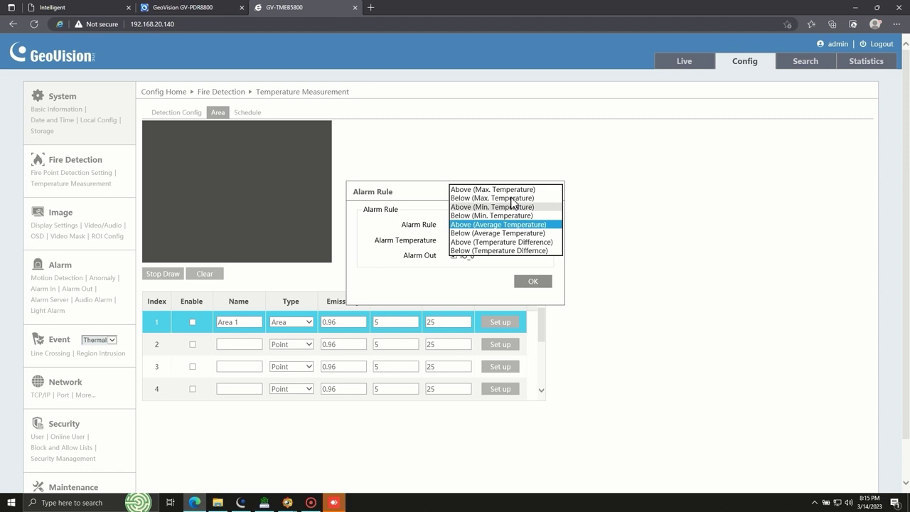
click(499, 208)
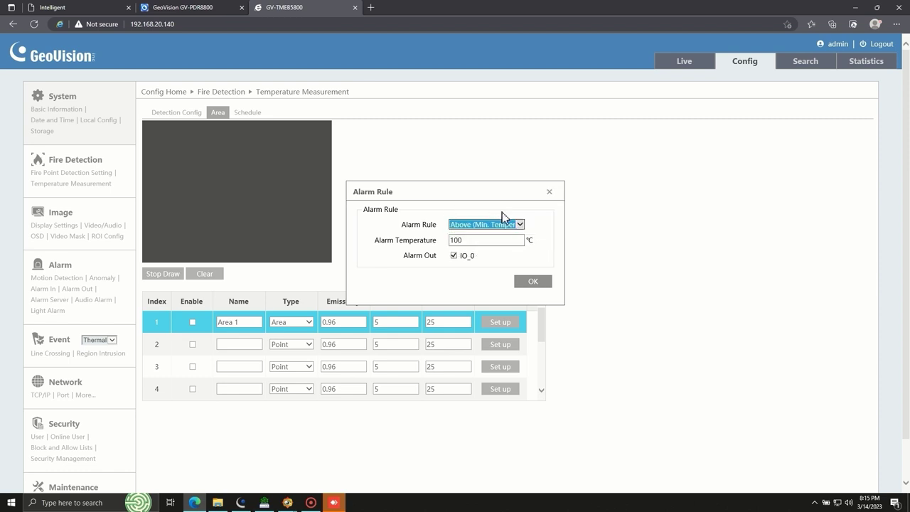
click(534, 282)
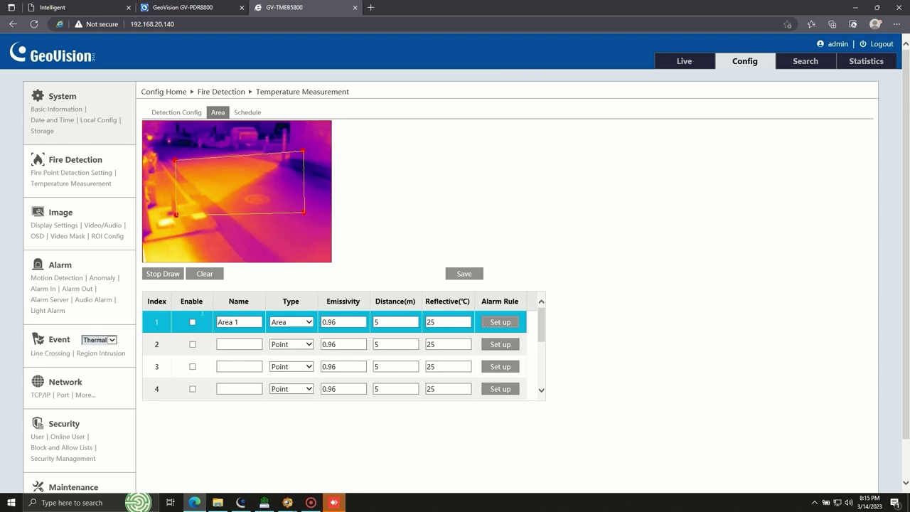
click(192, 323)
click(463, 275)
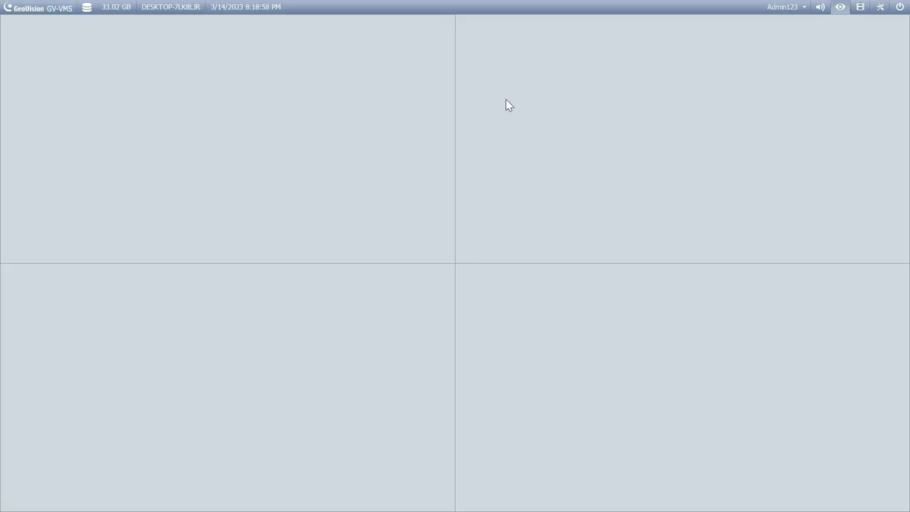
- In Video Process setup, choose IPCVA, include Camera6 with Flame Detection enabled, and apply
click(880, 8)
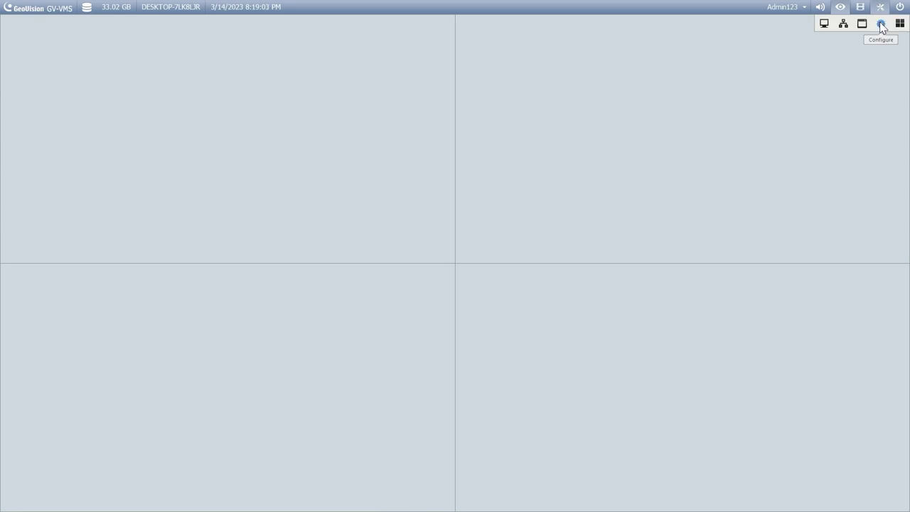
click(882, 26)
click(851, 88)
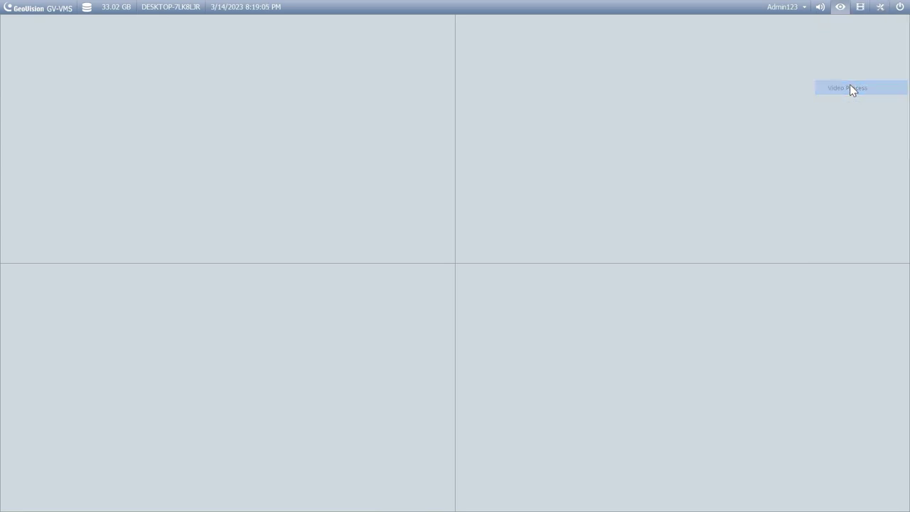
click(478, 196)
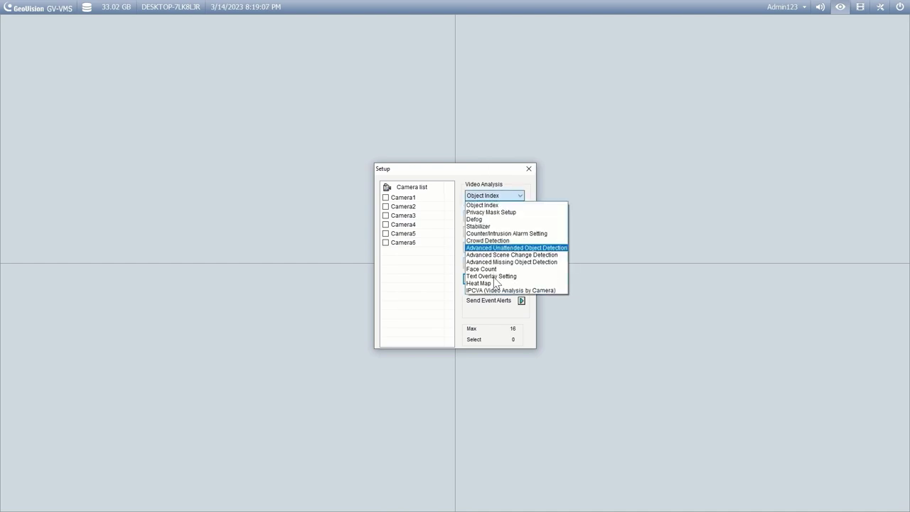
click(491, 290)
click(396, 244)
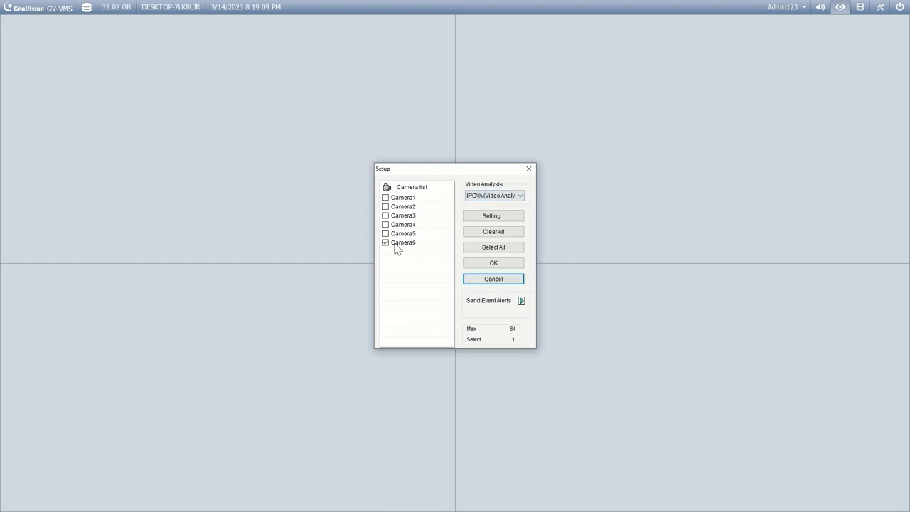
click(485, 217)
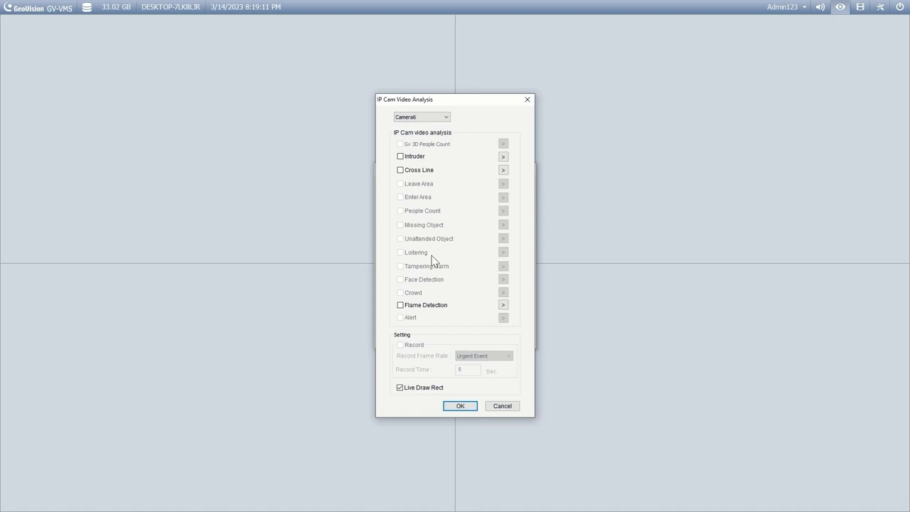
click(400, 305)
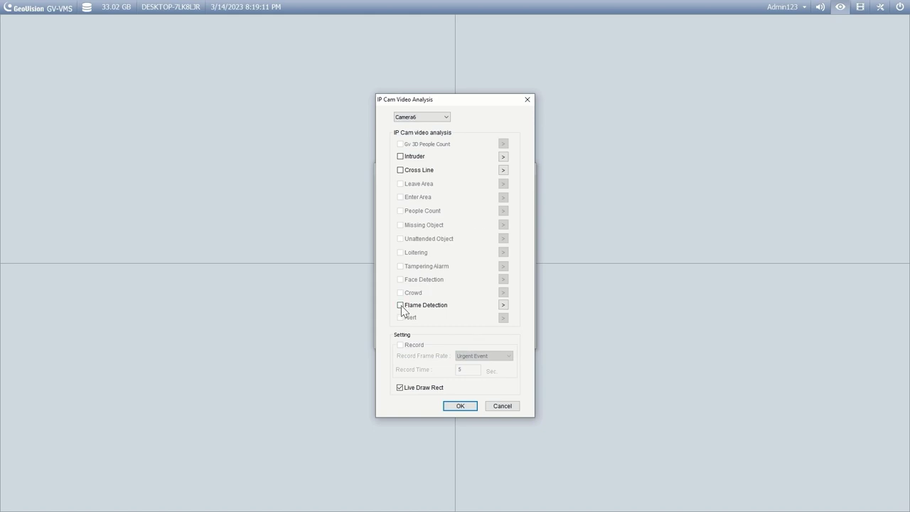
click(459, 406)
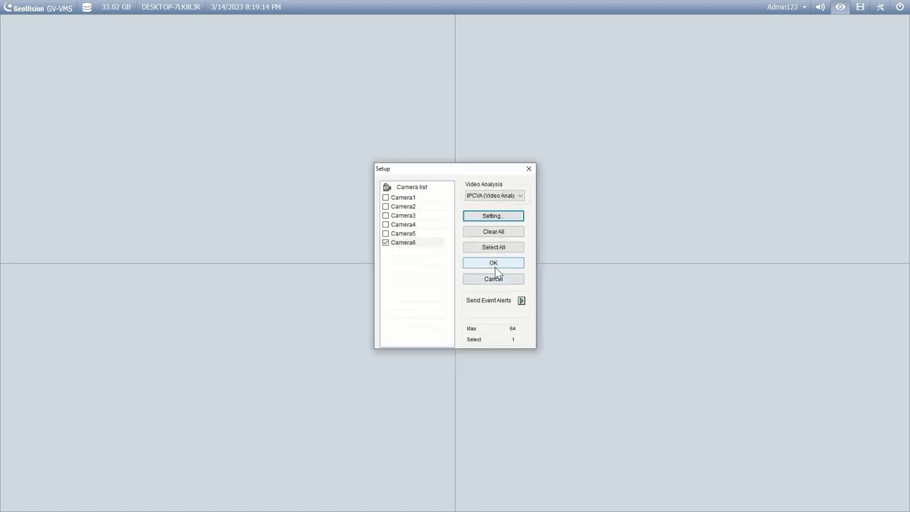
click(495, 267)
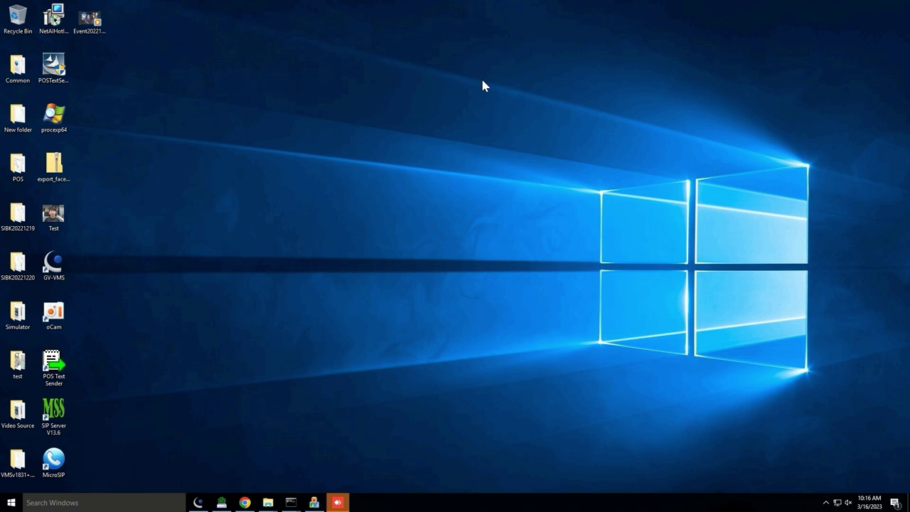
- Start sending the time.txt source in POS Text Sender, then minimize its window
click(826, 503)
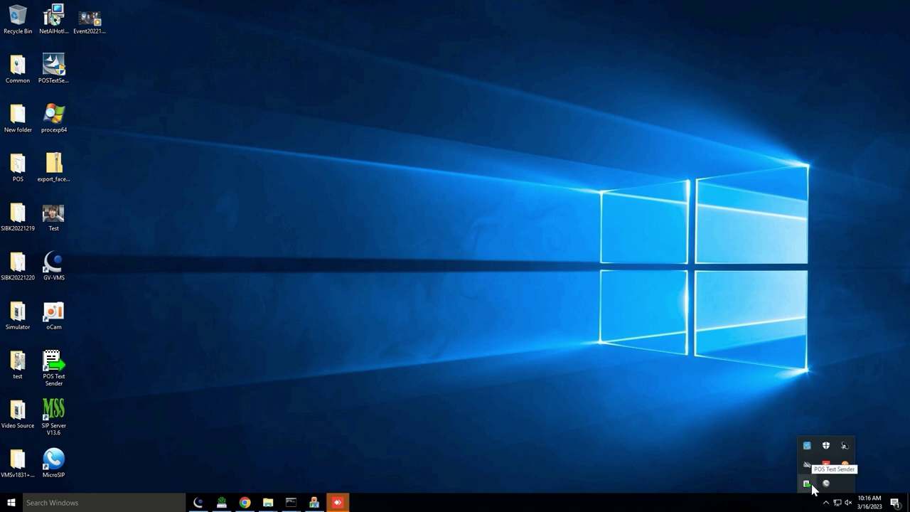
double_click(811, 485)
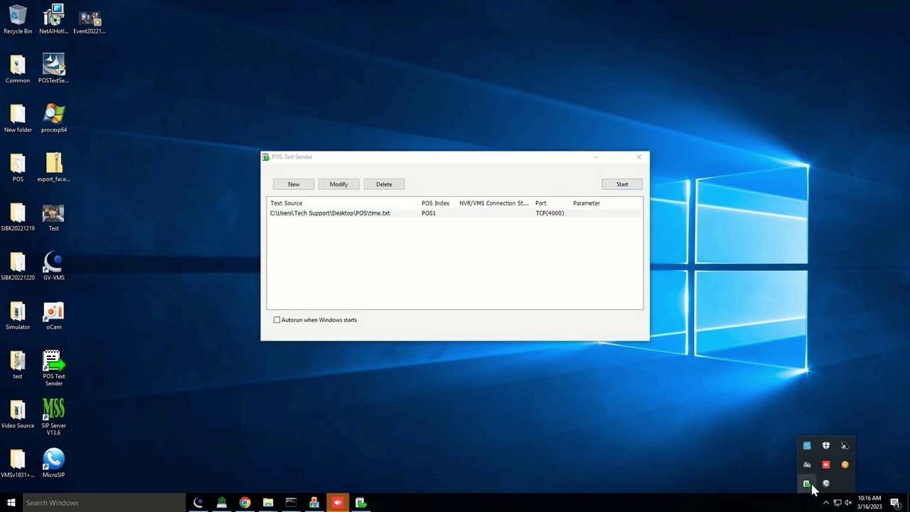
click(475, 214)
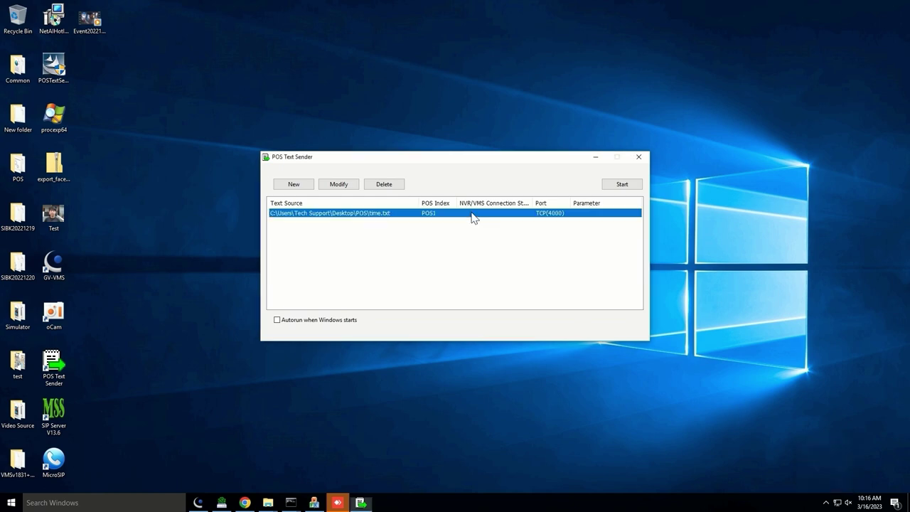
click(620, 187)
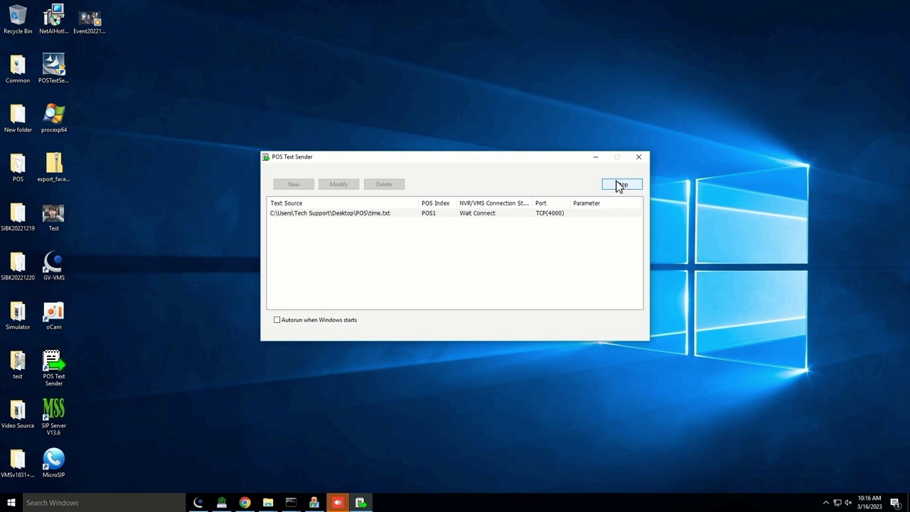
click(596, 158)
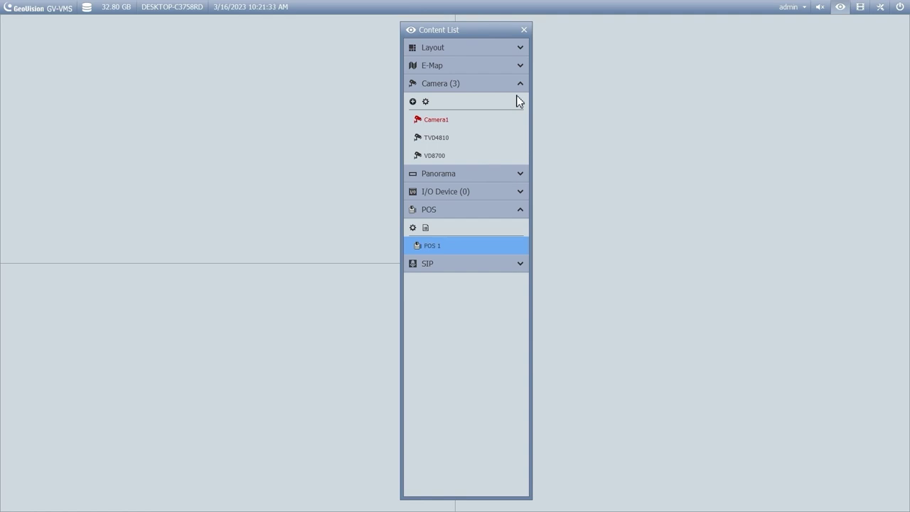
- Place TVD4810 in the top-left pane and POS 1 text in the right pane, then close the Content List
drag(455, 137, 317, 135)
drag(439, 251, 530, 44)
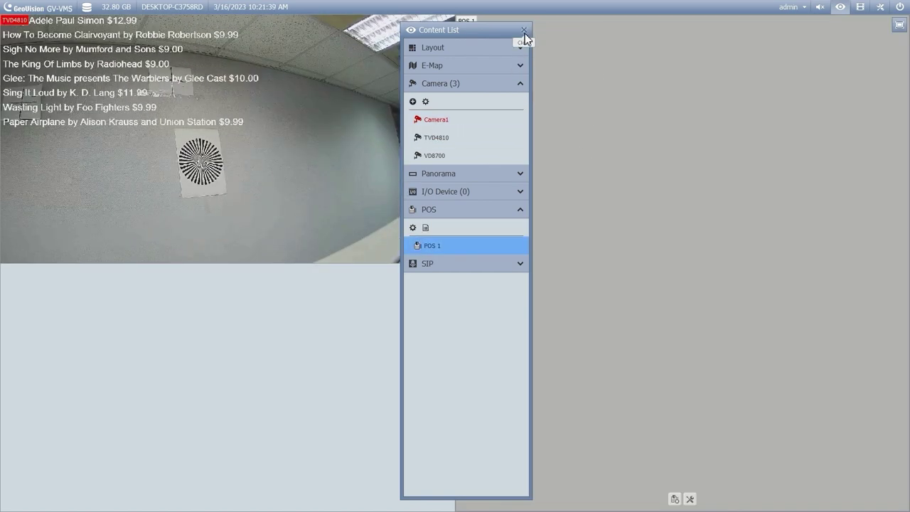
click(524, 33)
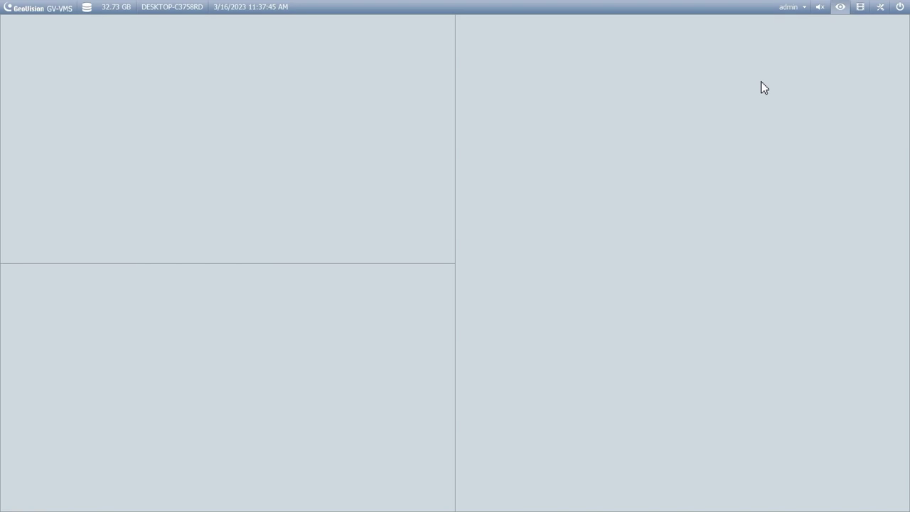
- Add a SIP server named 'SIP Server' at 192.168.0.108 with its login ID and password
click(881, 7)
click(899, 24)
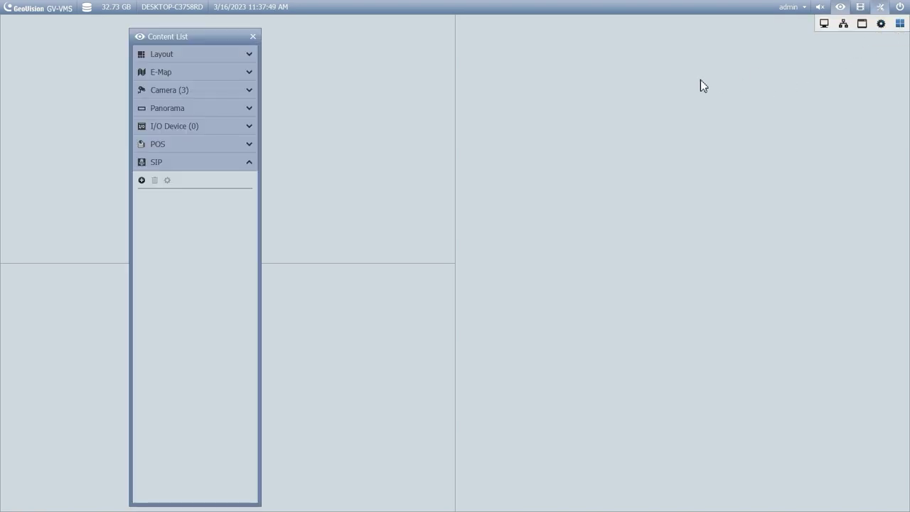
click(143, 180)
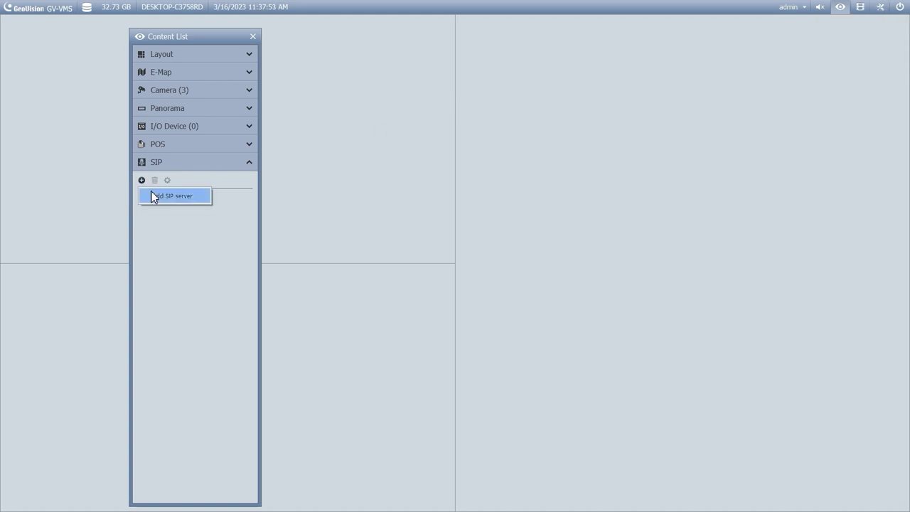
click(157, 197)
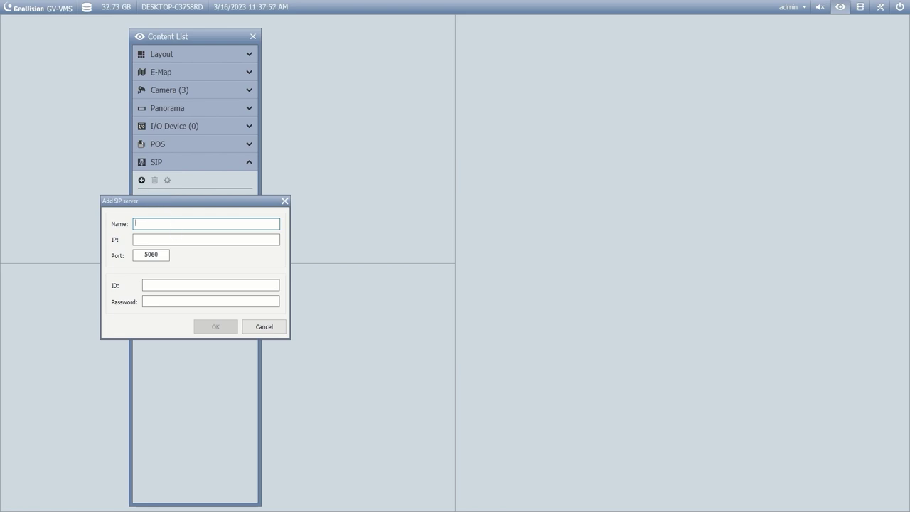
text(SIP Server)
key(Tab)
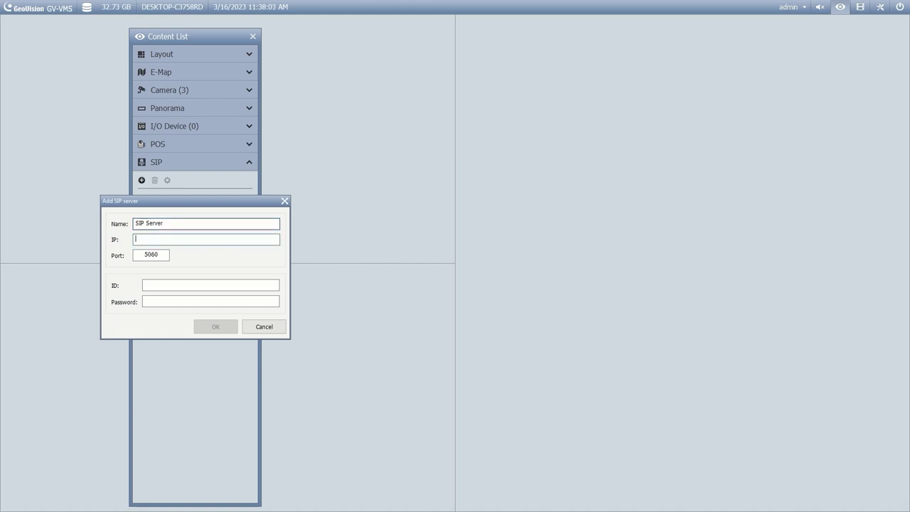
text(192.168.0.108)
click(145, 284)
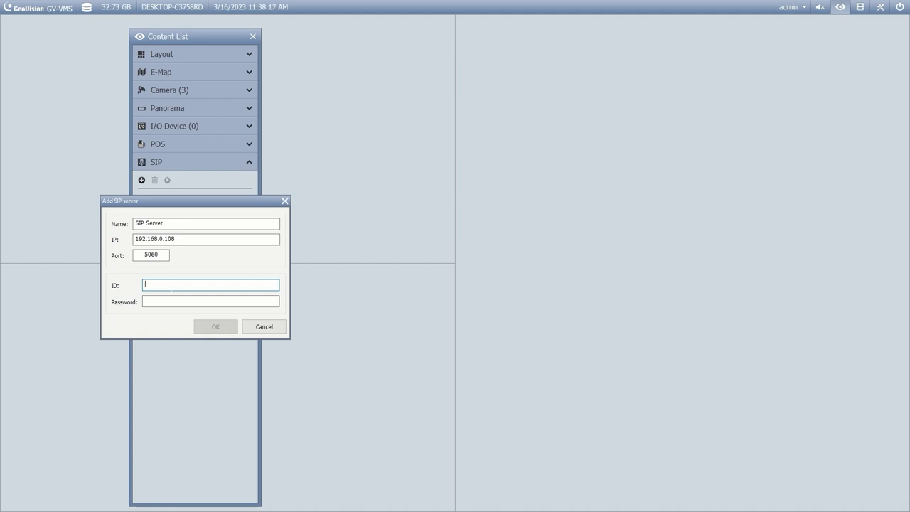
key(Tab)
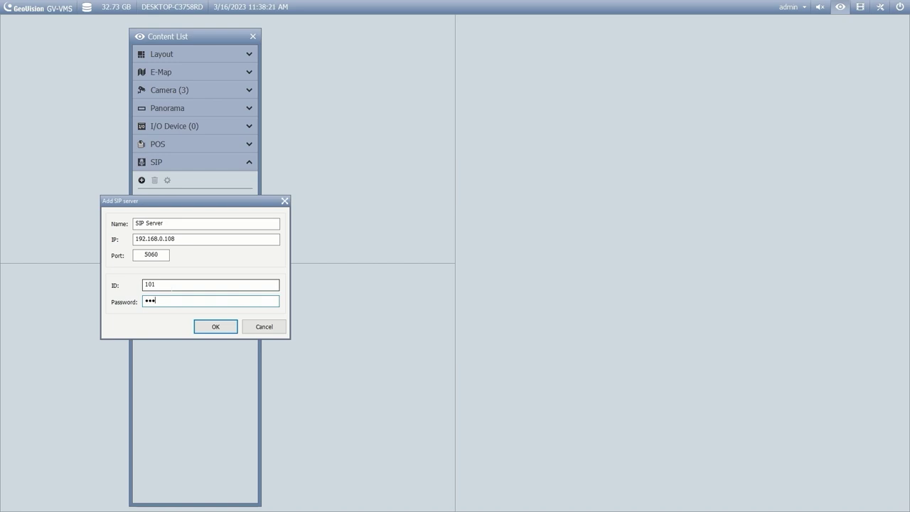
click(211, 326)
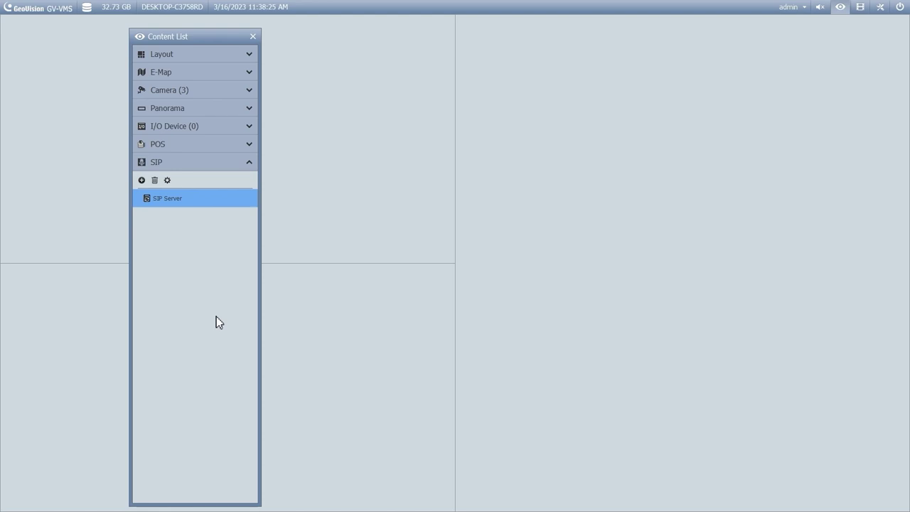
- Add a SIP client named 'Meeting Room' with its client ID, then call it
click(142, 182)
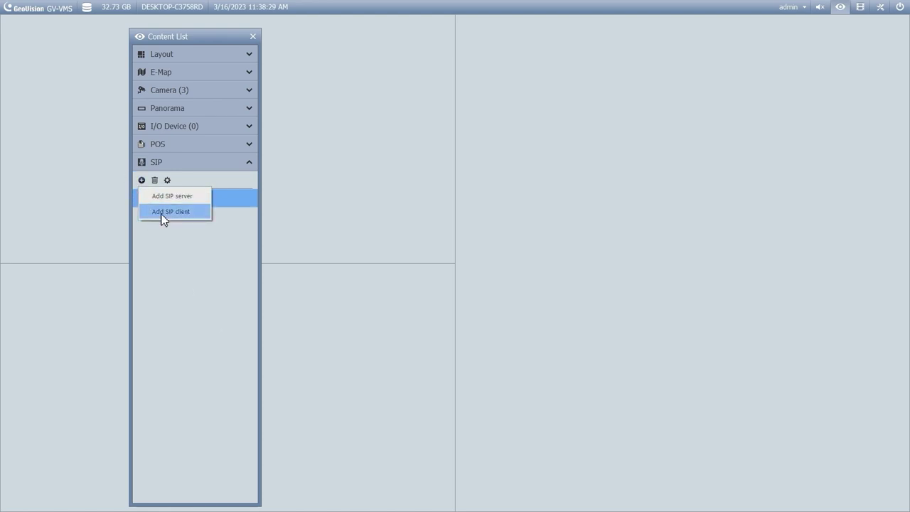
click(162, 212)
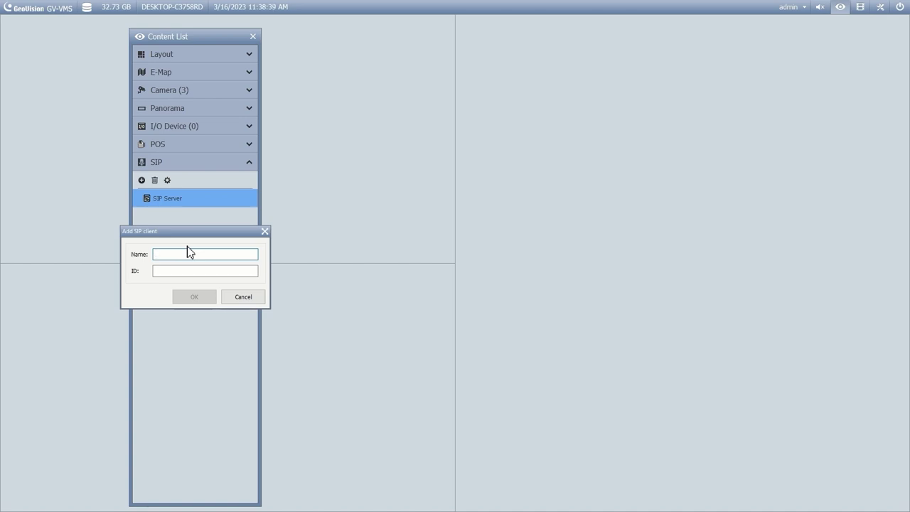
text(Meeting Room)
key(Tab)
text(100)
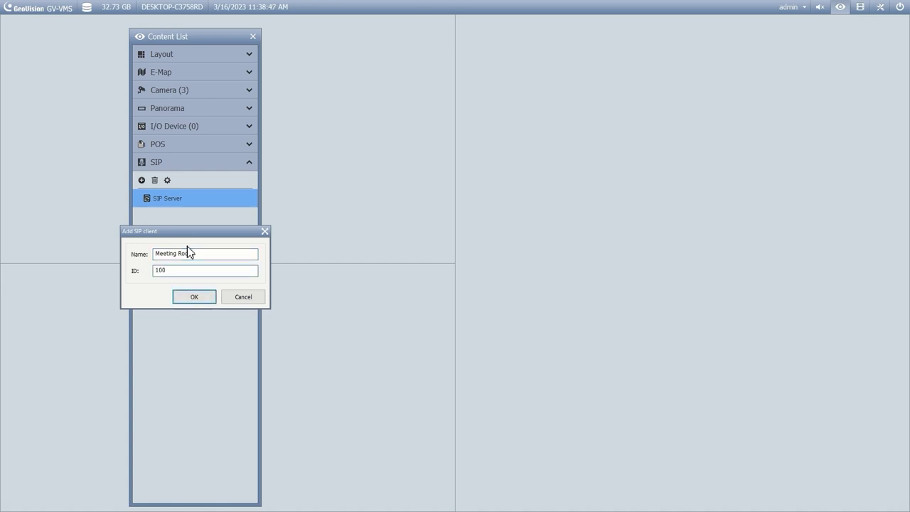
click(187, 297)
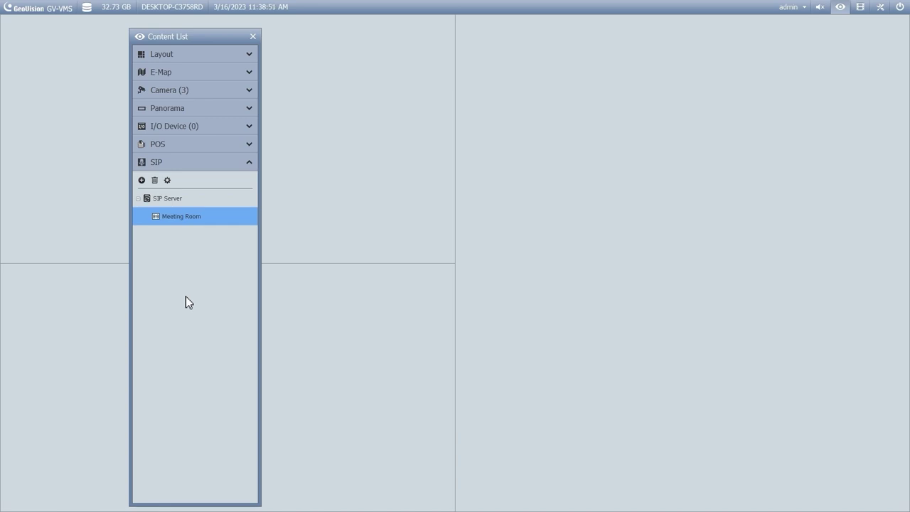
right_click(191, 216)
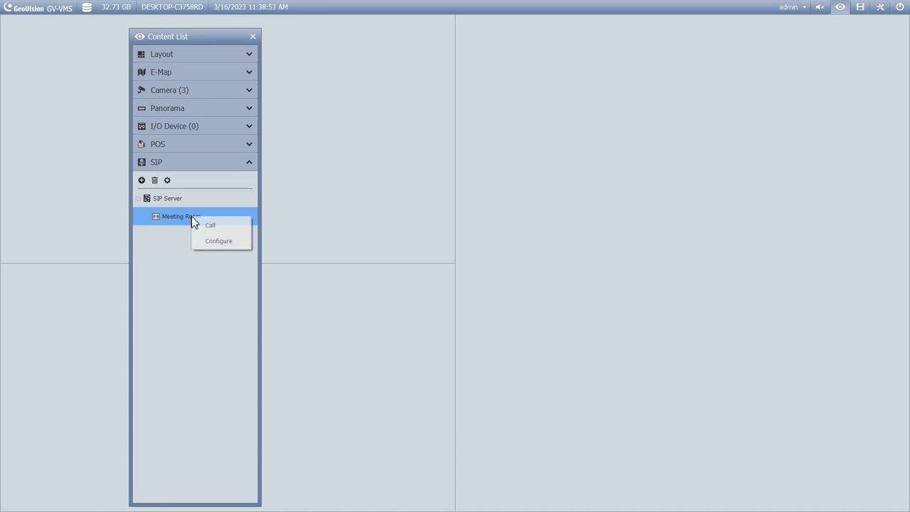
click(211, 226)
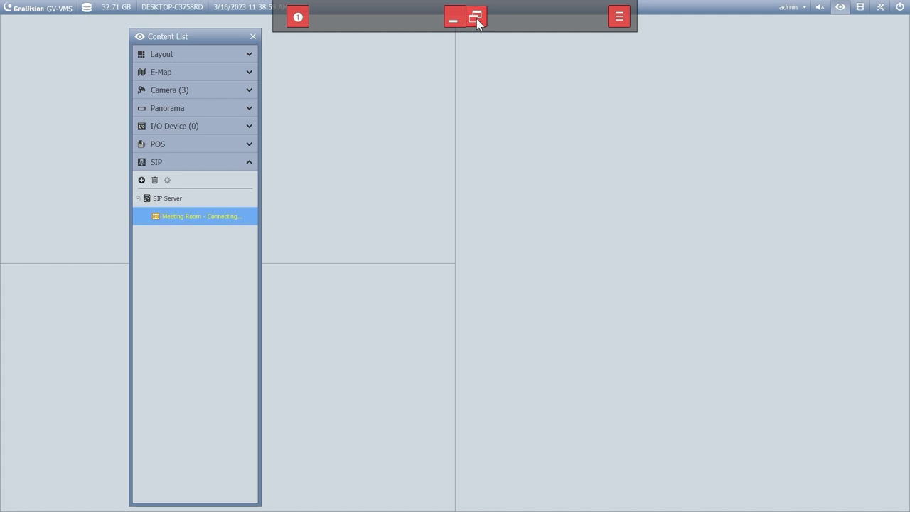
- Switch AnyDesk to the VMS 17 remote session and show it in fullscreen mode
click(475, 18)
mouse_move(230, 498)
click(149, 433)
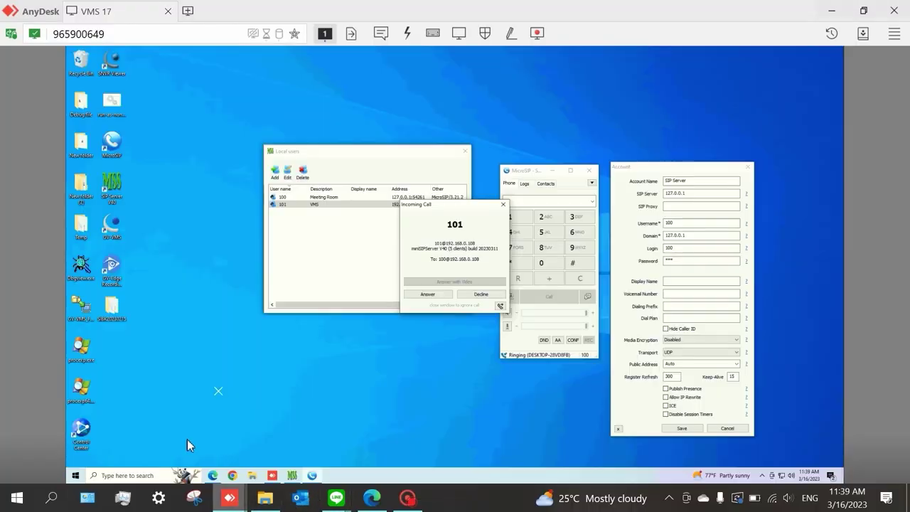
click(460, 35)
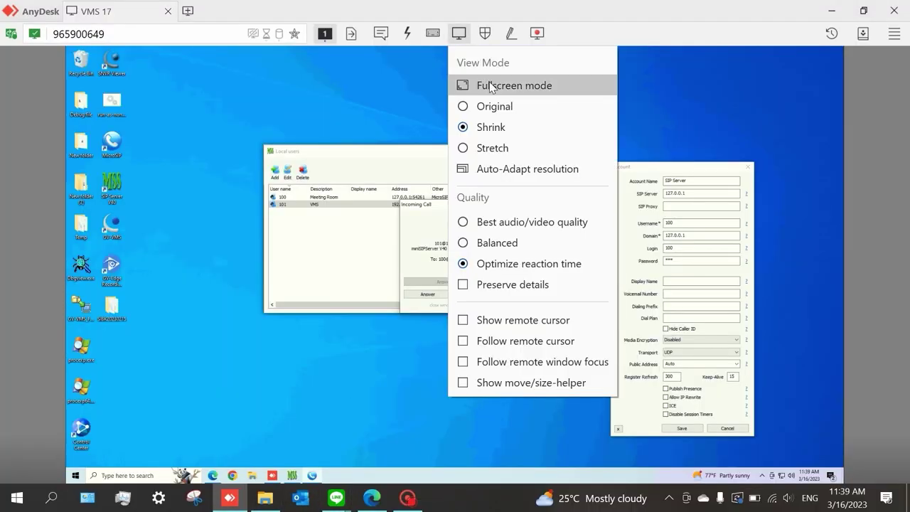
click(491, 86)
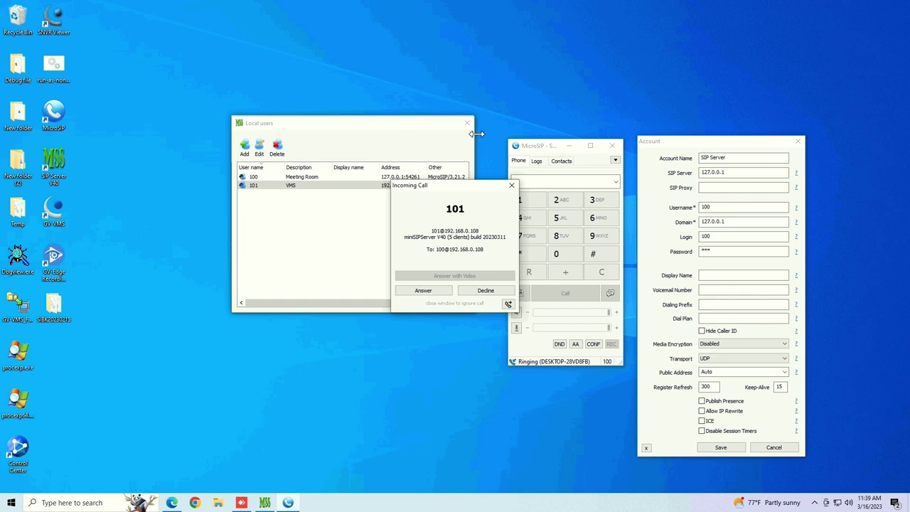